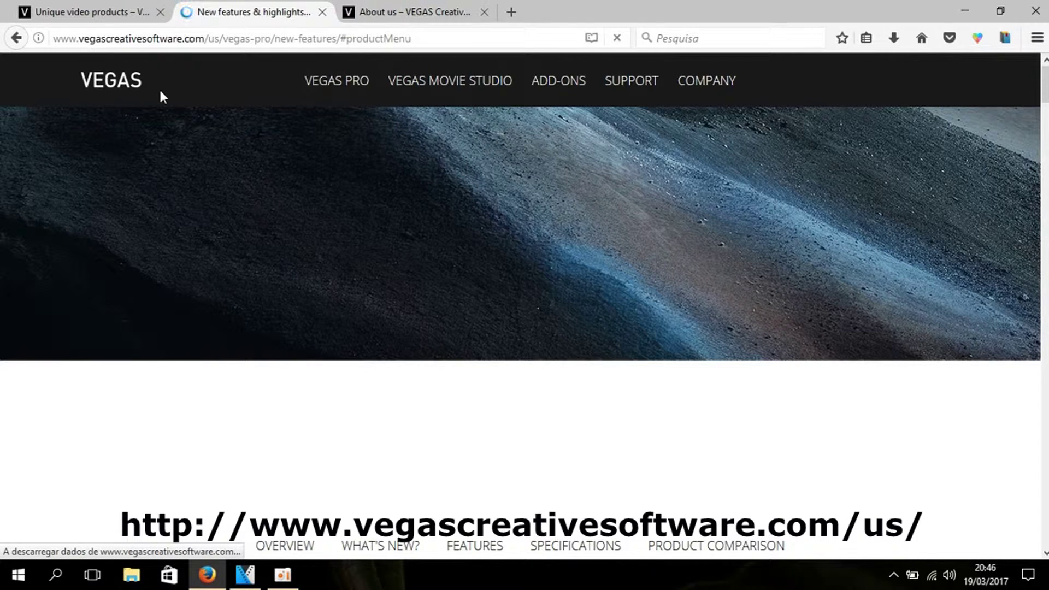
- Browse the site's navigation and examine the VEGAS Pro 14 features on hover scrub, 4K upscaling and RED camera support
{"action": "mouse_move", "coordinate": [346, 75]}
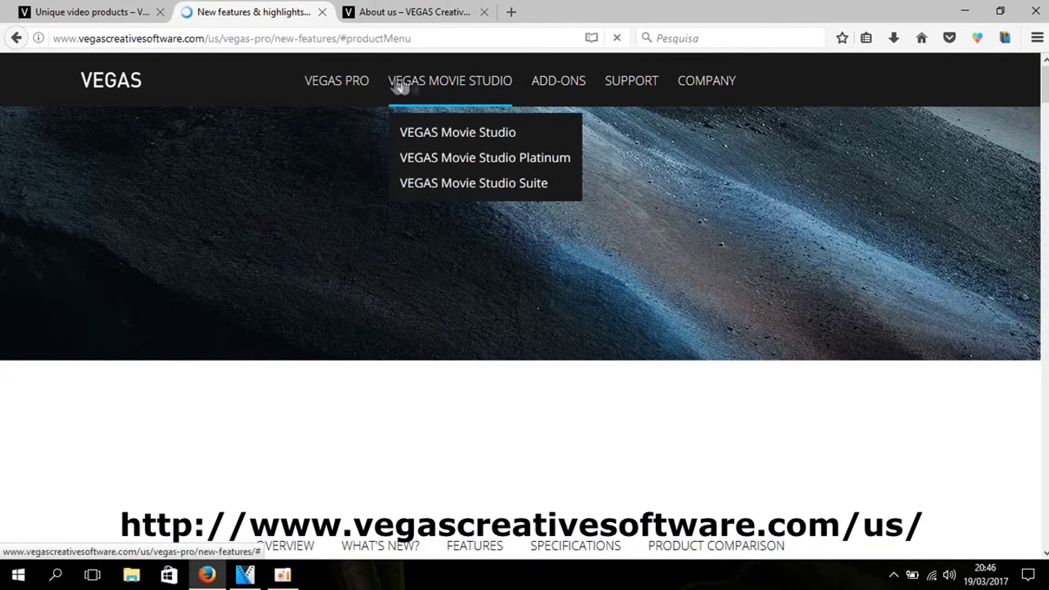
{"action": "mouse_move", "coordinate": [682, 91]}
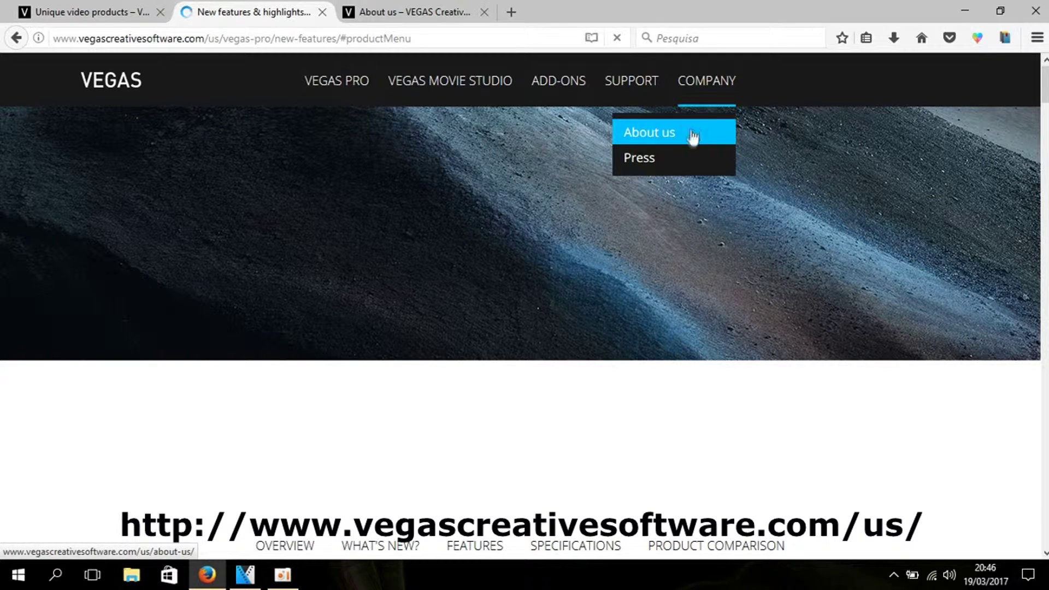
{"action": "mouse_move", "coordinate": [638, 97]}
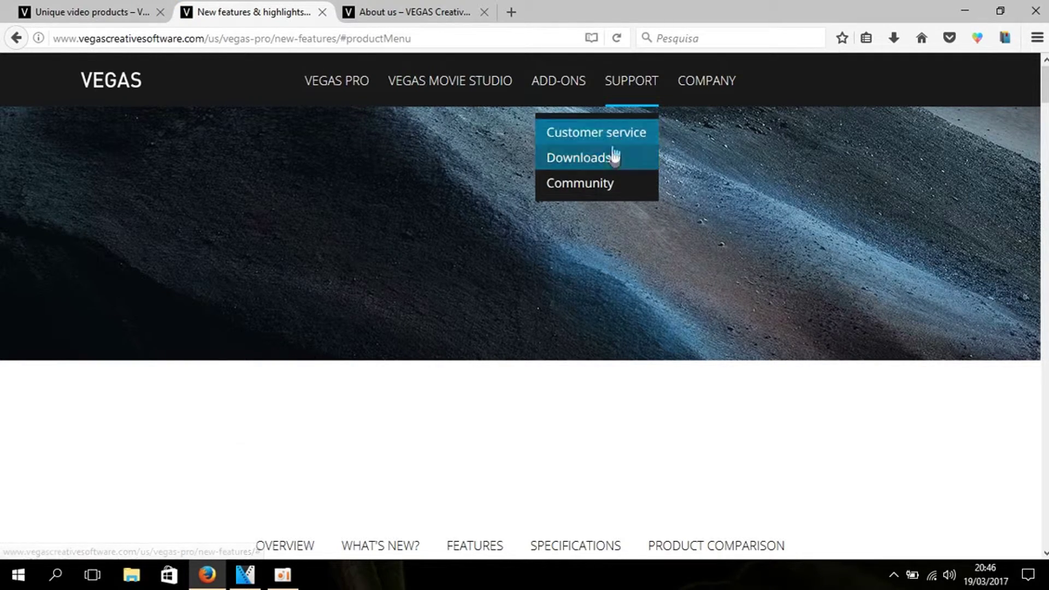
{"action": "scroll", "coordinate": [612, 164], "scroll_direction": "down", "scroll_amount": 8}
{"action": "scroll", "coordinate": [612, 162], "scroll_direction": "down", "scroll_amount": 8}
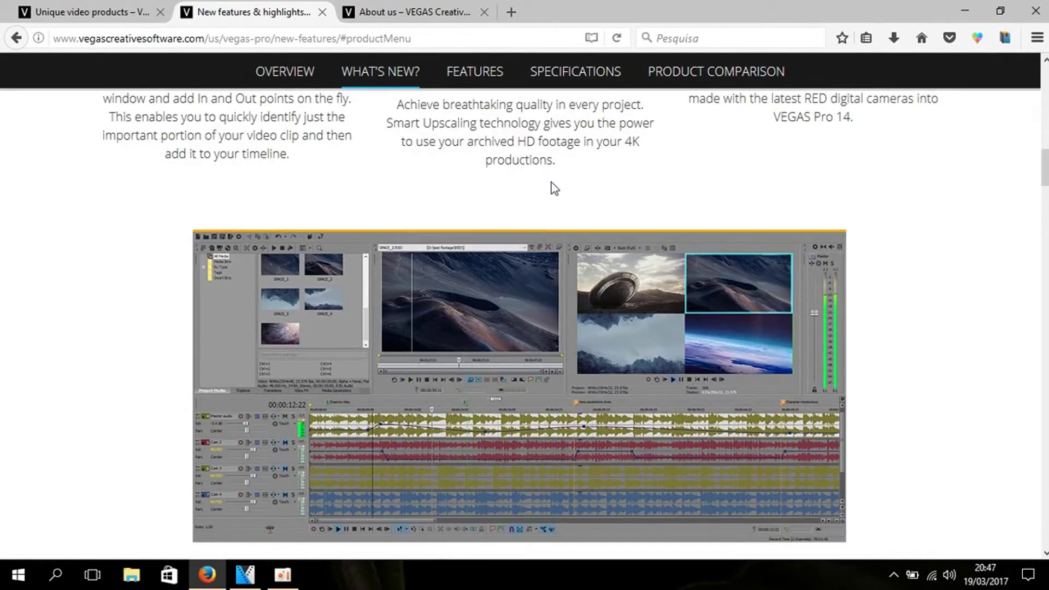
{"action": "scroll", "coordinate": [555, 189], "scroll_direction": "up", "scroll_amount": 5}
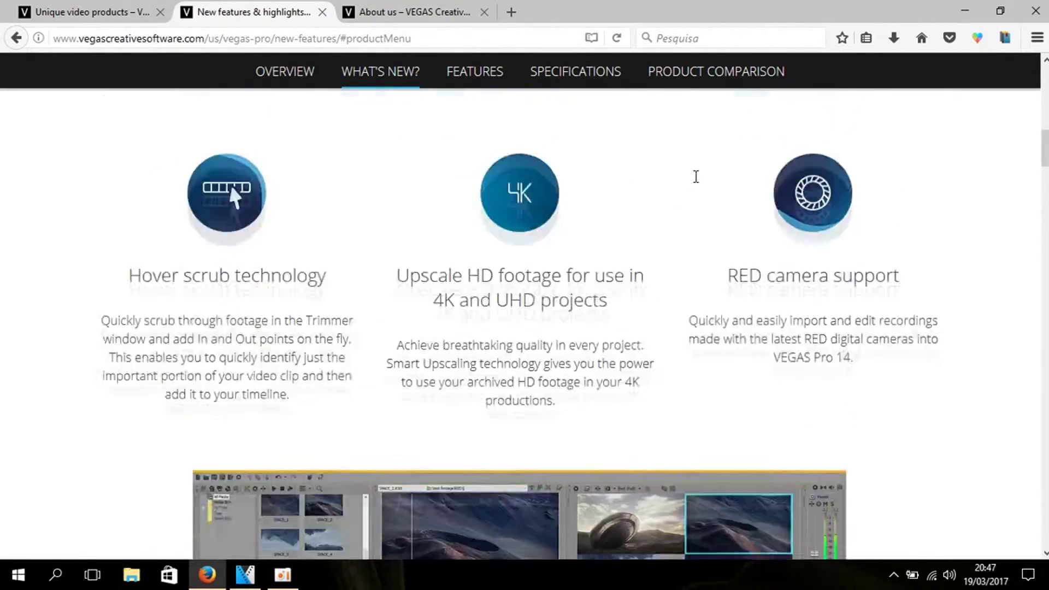
{"action": "scroll", "coordinate": [561, 301], "scroll_direction": "down", "scroll_amount": 3}
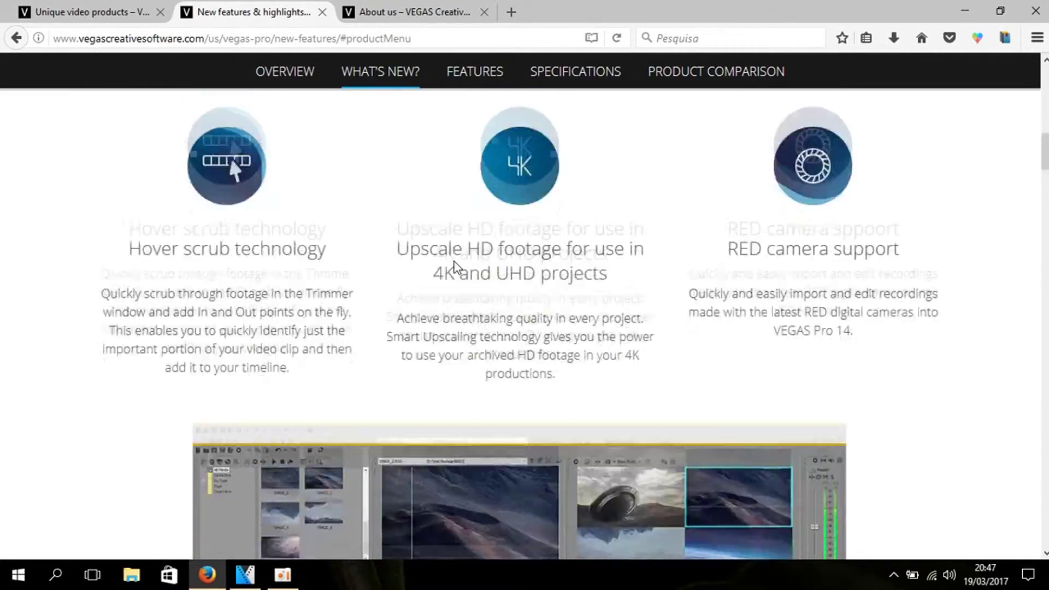
{"action": "scroll", "coordinate": [469, 265], "scroll_direction": "down", "scroll_amount": 4}
{"action": "scroll", "coordinate": [488, 262], "scroll_direction": "up", "scroll_amount": 2}
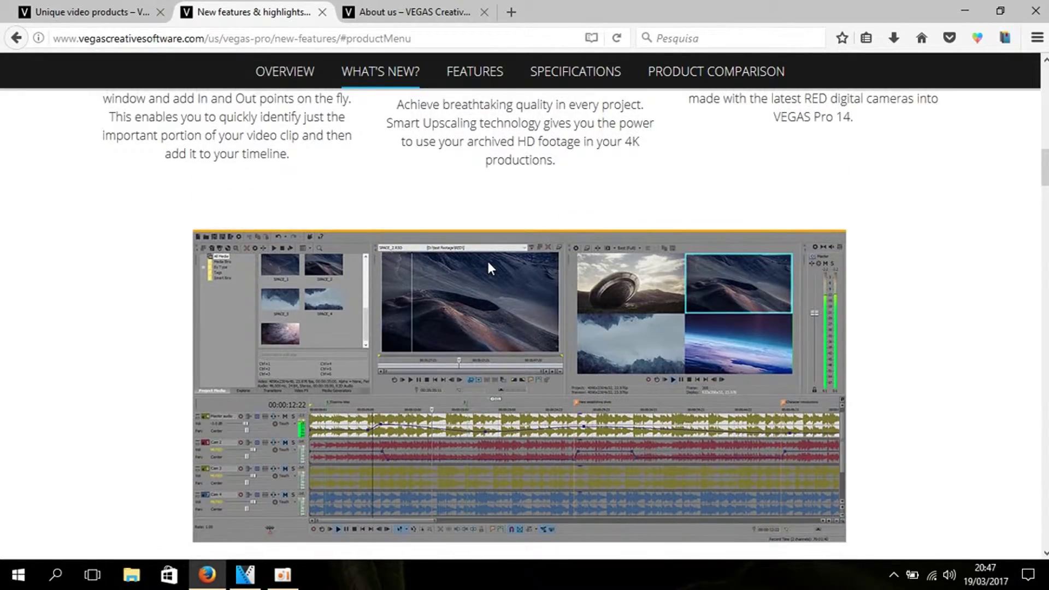
{"action": "scroll", "coordinate": [490, 268], "scroll_direction": "up", "scroll_amount": 3}
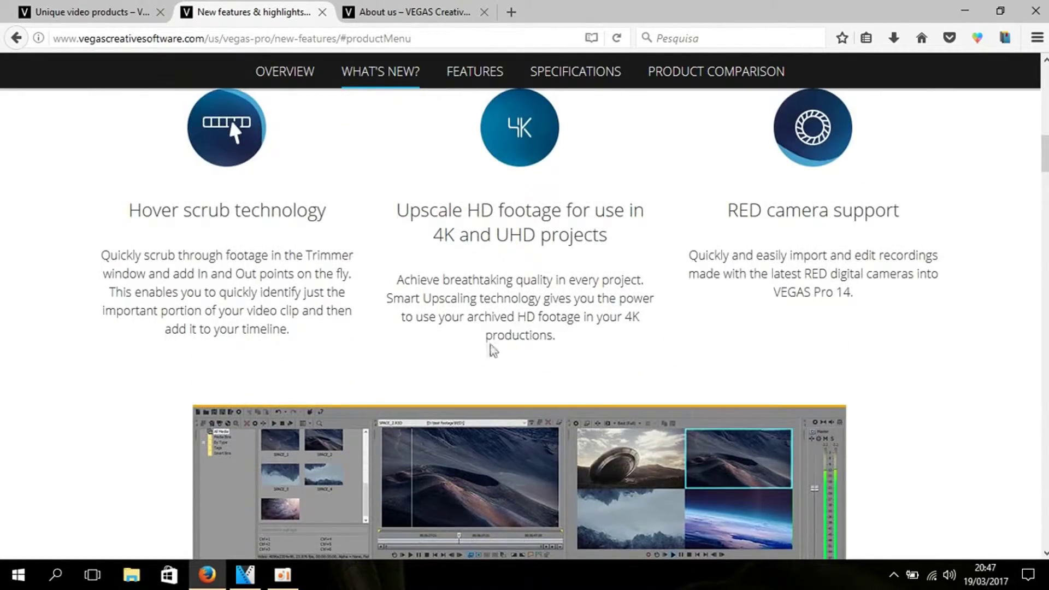
{"action": "left_click_drag", "start_coordinate": [435, 243], "coordinate": [590, 257]}
{"action": "left_click", "coordinate": [586, 281]}
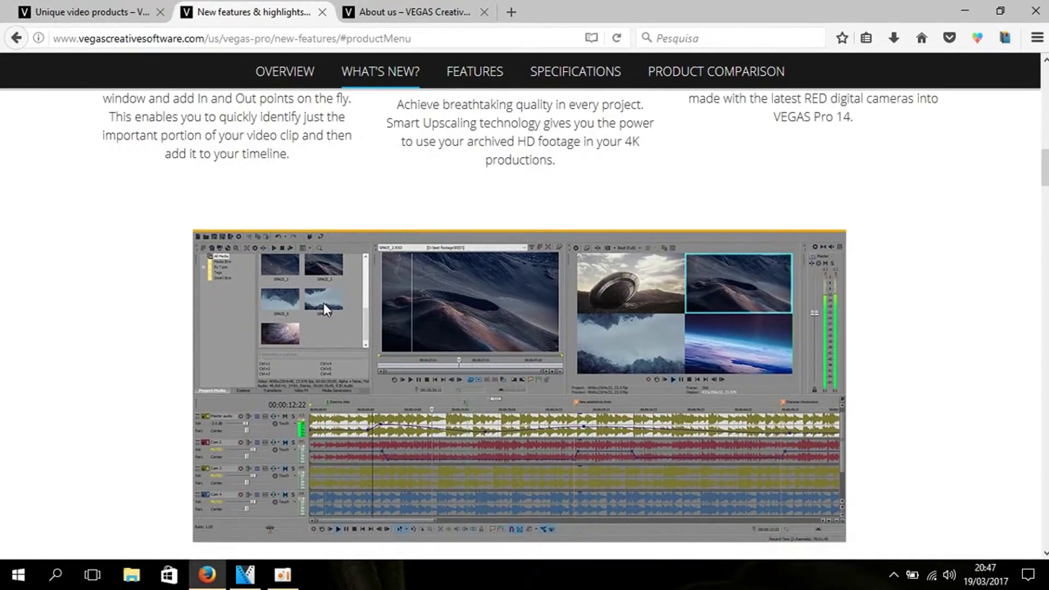
{"action": "scroll", "coordinate": [324, 303], "scroll_direction": "up", "scroll_amount": 6}
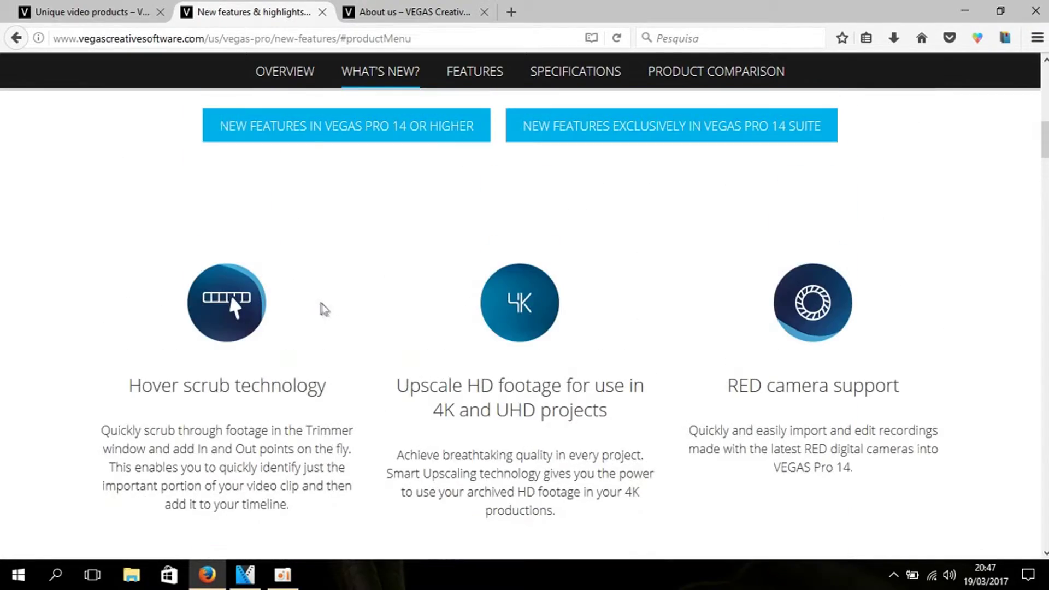
{"action": "scroll", "coordinate": [271, 297], "scroll_direction": "up", "scroll_amount": 2}
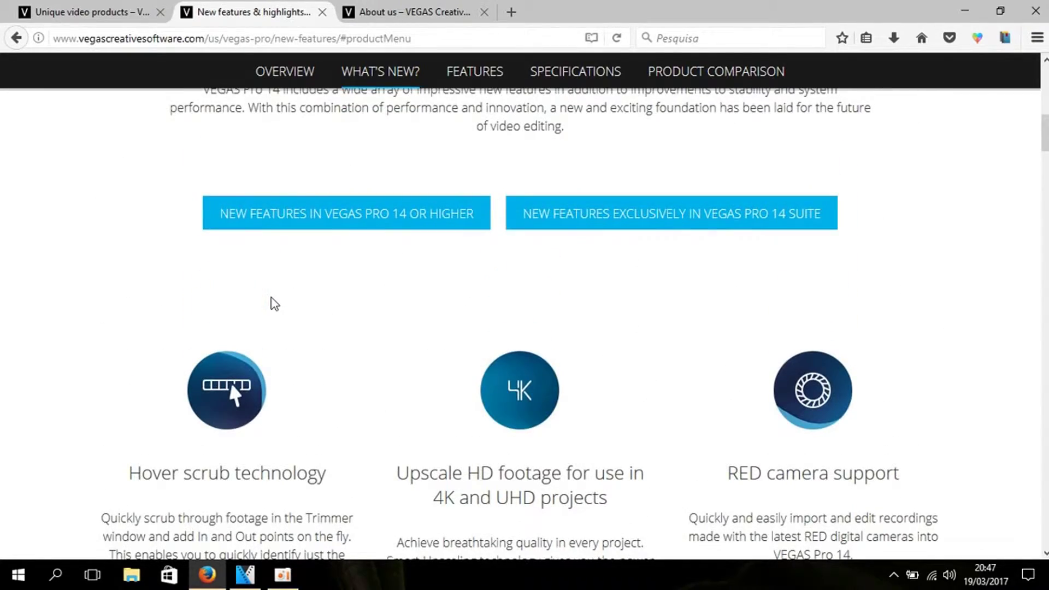
- Read the remaining VEGAS Pro 14 features down to NewBlueFX Looks and view the VEGAS Pro product range on the home page
{"action": "scroll", "coordinate": [372, 329], "scroll_direction": "down", "scroll_amount": 4}
{"action": "scroll", "coordinate": [372, 328], "scroll_direction": "down", "scroll_amount": 10}
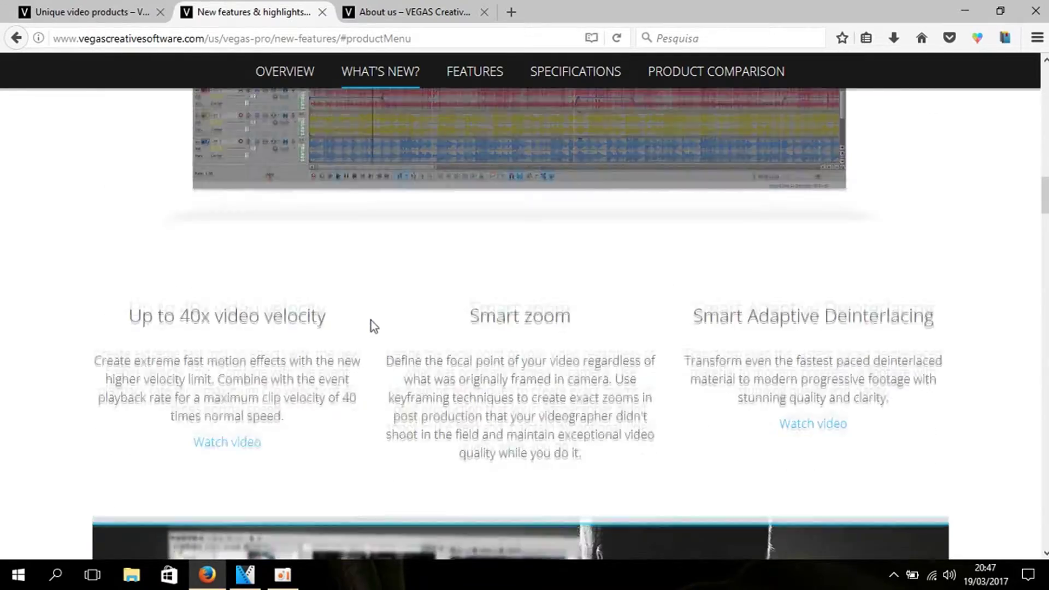
{"action": "scroll", "coordinate": [370, 320], "scroll_direction": "down", "scroll_amount": 3}
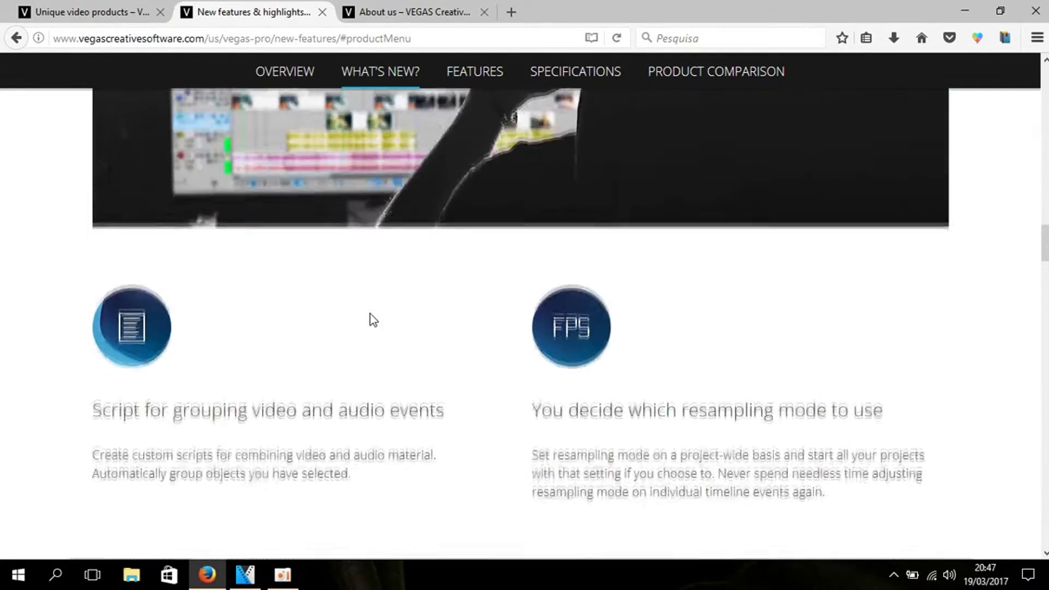
{"action": "scroll", "coordinate": [445, 317], "scroll_direction": "down", "scroll_amount": 2}
{"action": "scroll", "coordinate": [462, 317], "scroll_direction": "down", "scroll_amount": 10}
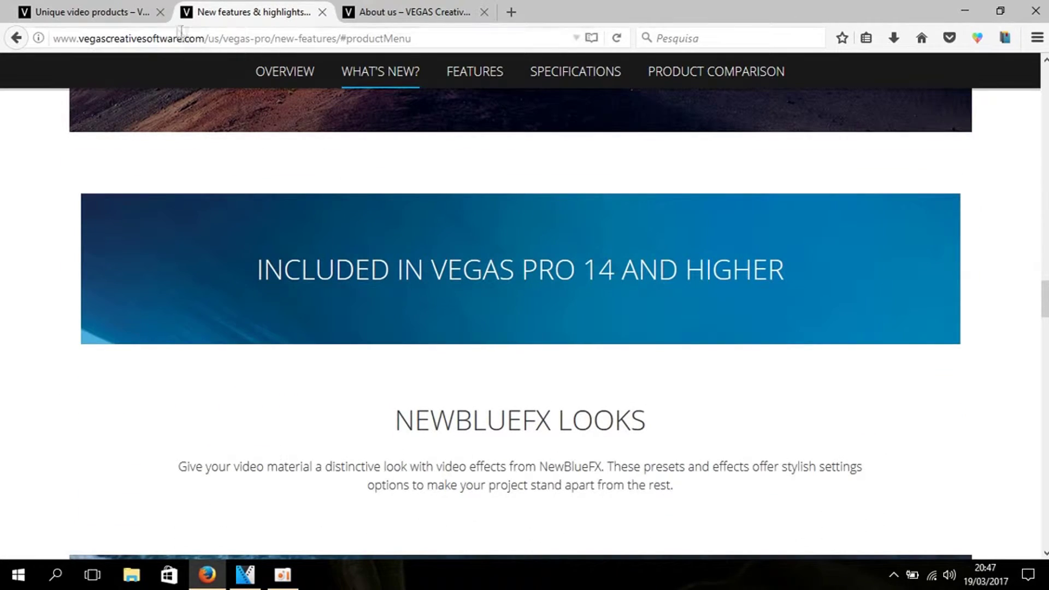
{"action": "left_click", "coordinate": [136, 9]}
{"action": "scroll", "coordinate": [476, 289], "scroll_direction": "up", "scroll_amount": 5}
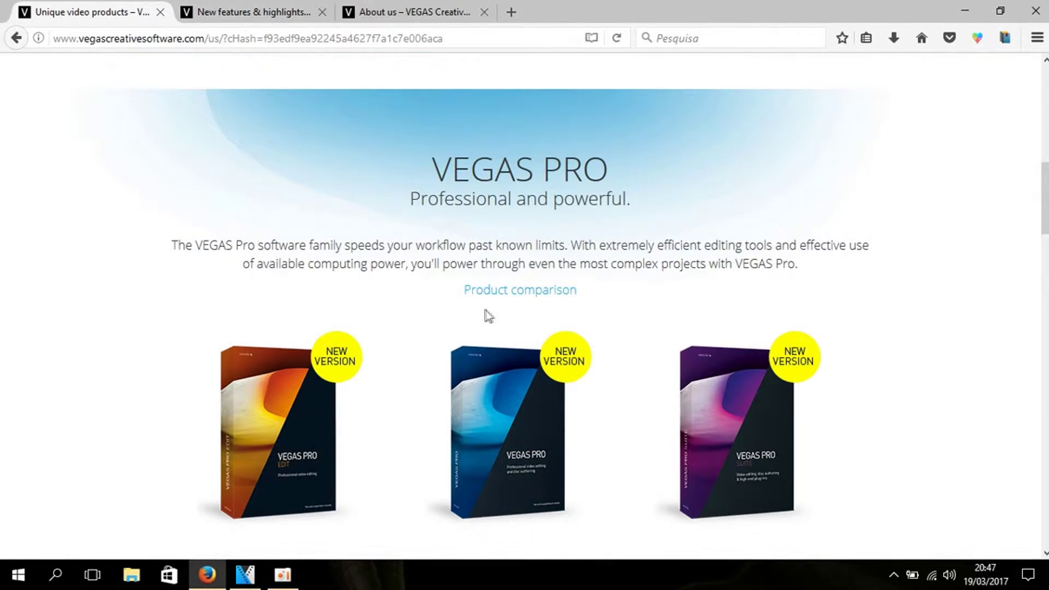
- Switch to VEGAS Pro 14.0 and examine its file, edit, view, insert and options commands
{"action": "left_click", "coordinate": [245, 574]}
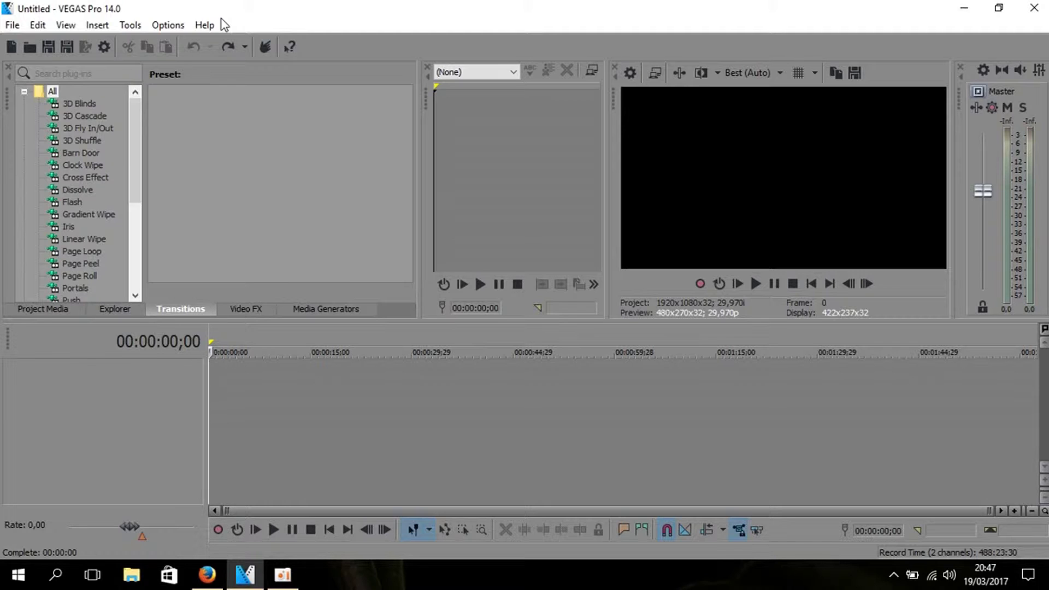
{"action": "left_click", "coordinate": [13, 26]}
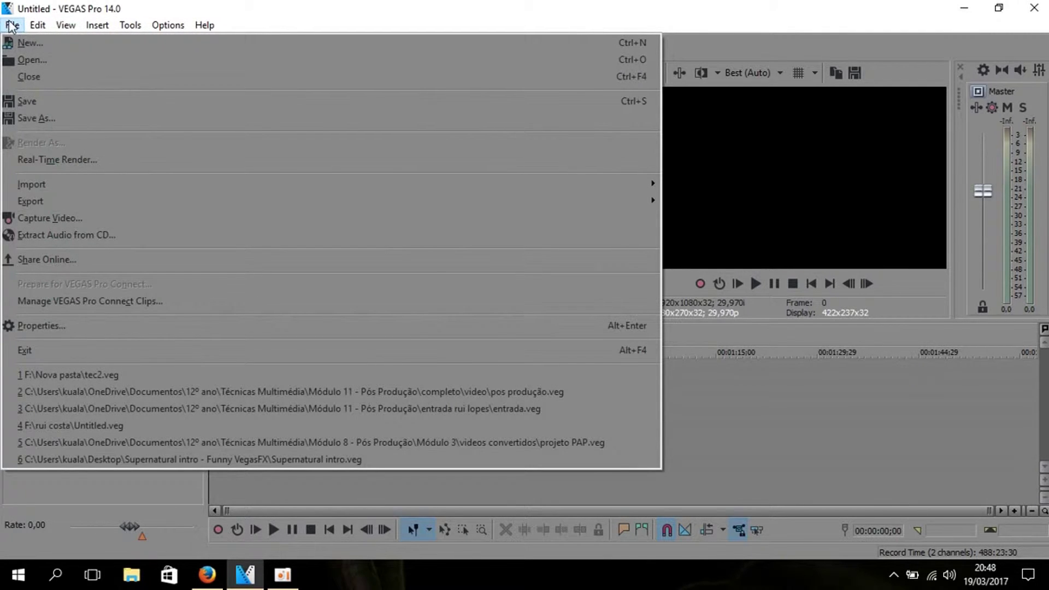
{"action": "left_click", "coordinate": [12, 25]}
{"action": "left_click", "coordinate": [64, 26]}
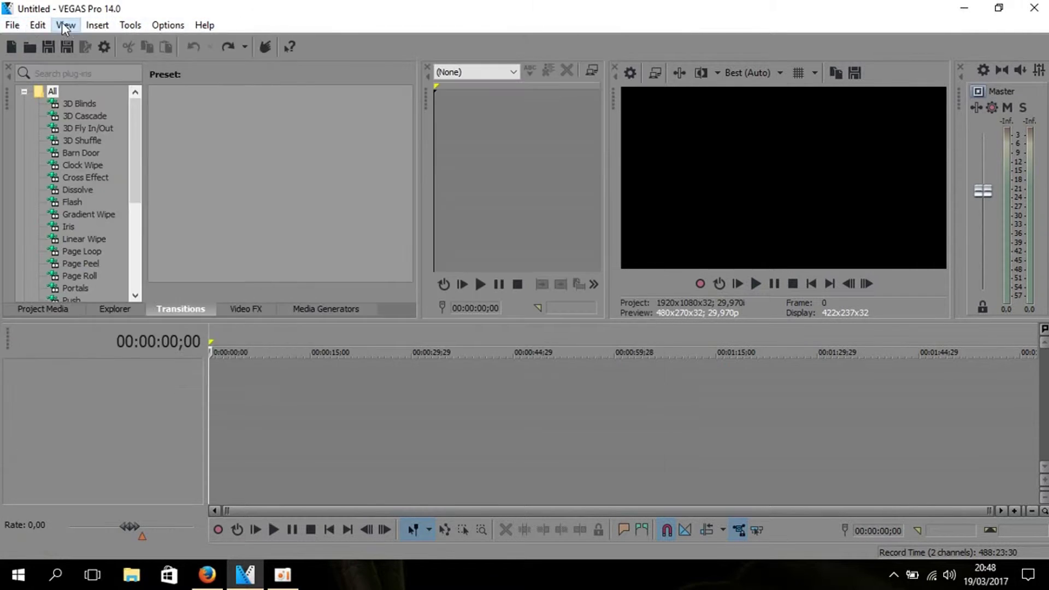
{"action": "left_click", "coordinate": [65, 25]}
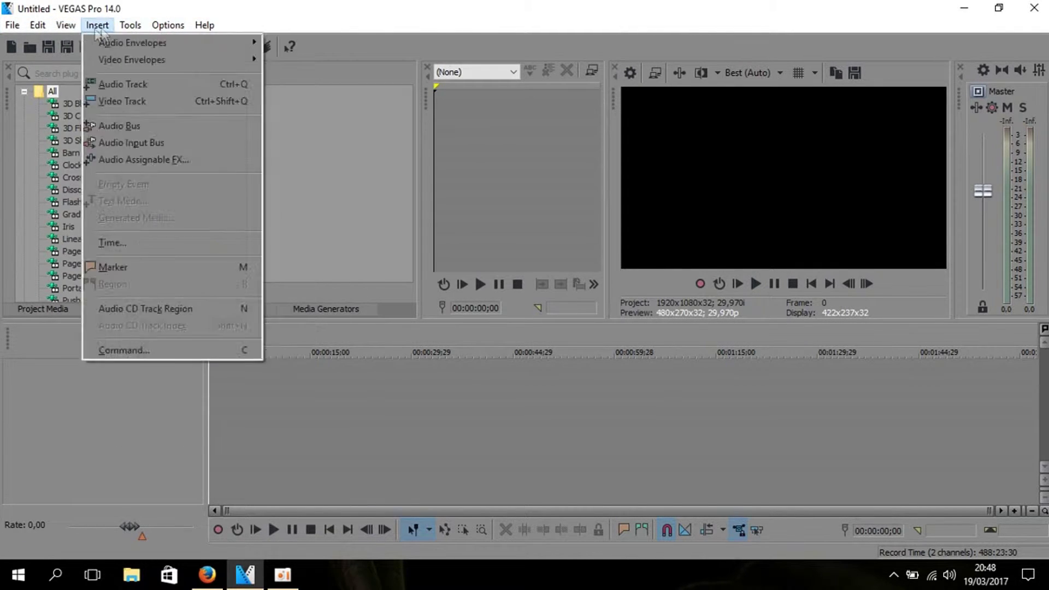
{"action": "mouse_move", "coordinate": [15, 32]}
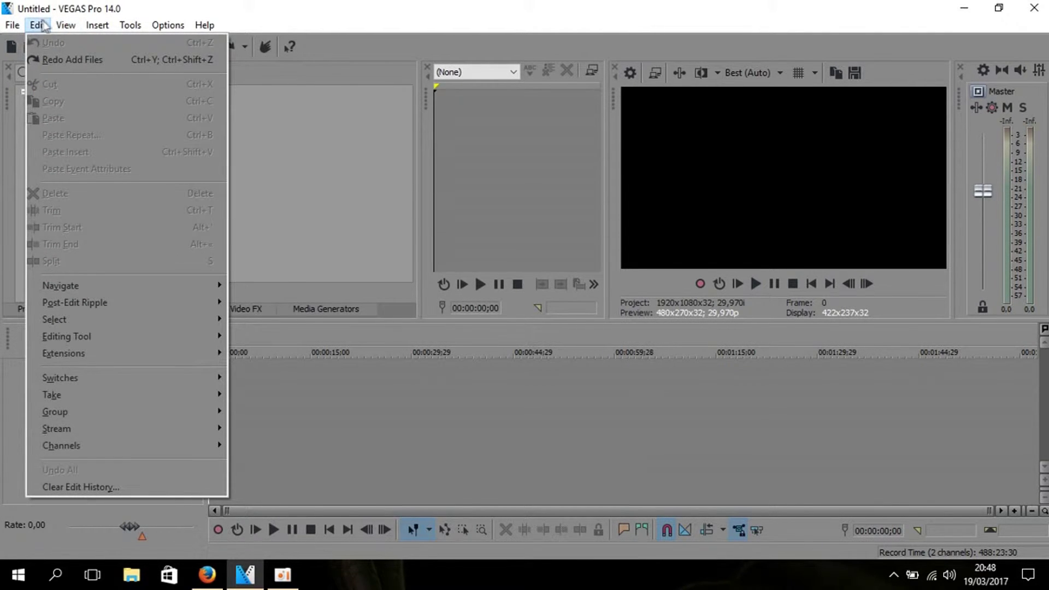
{"action": "left_click", "coordinate": [90, 29]}
{"action": "left_click", "coordinate": [90, 27]}
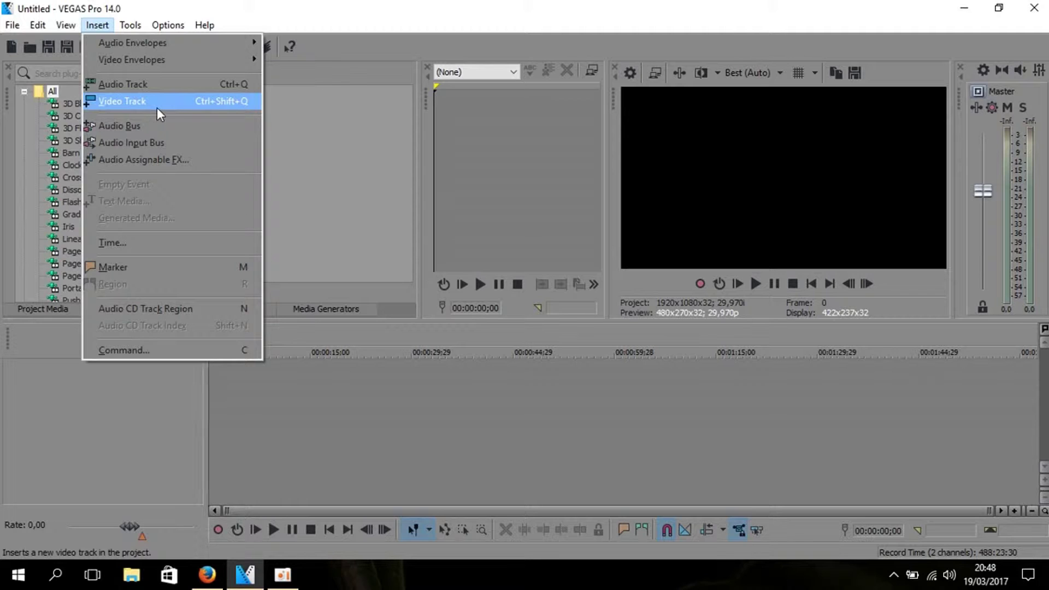
{"action": "left_click", "coordinate": [103, 24]}
{"action": "left_click", "coordinate": [185, 24]}
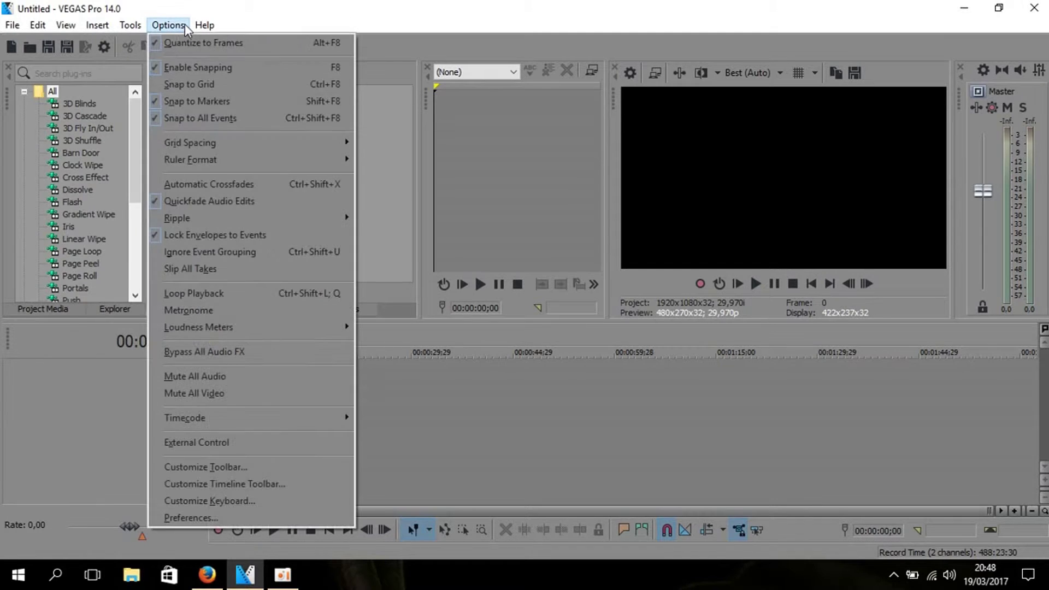
{"action": "left_click", "coordinate": [185, 24]}
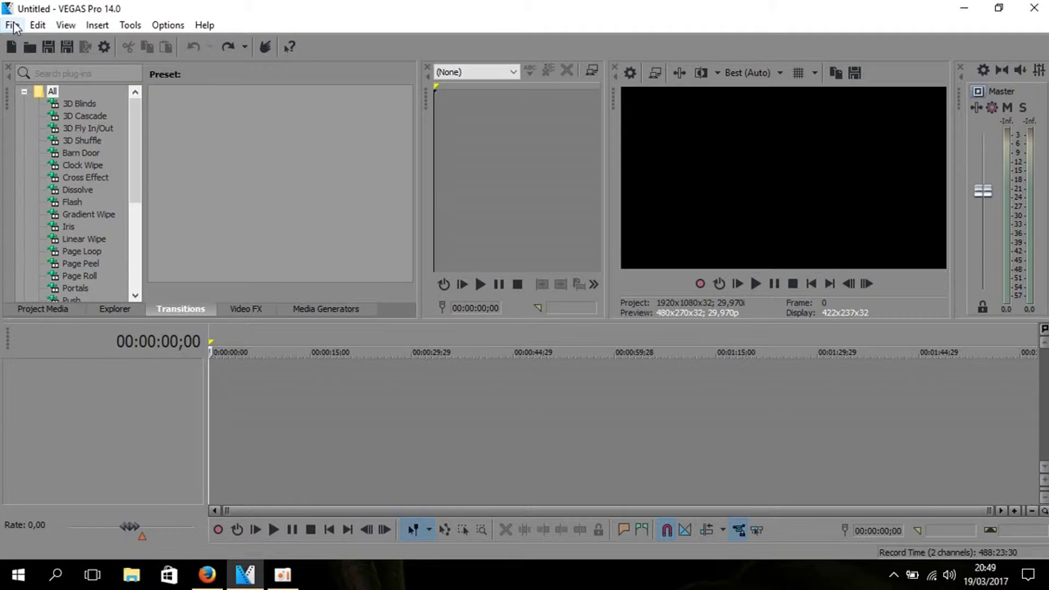
- Open the desktop video "SUV PEUGEOT 2008 com 0% de juros" and match the project video settings to it
{"action": "left_click", "coordinate": [12, 26]}
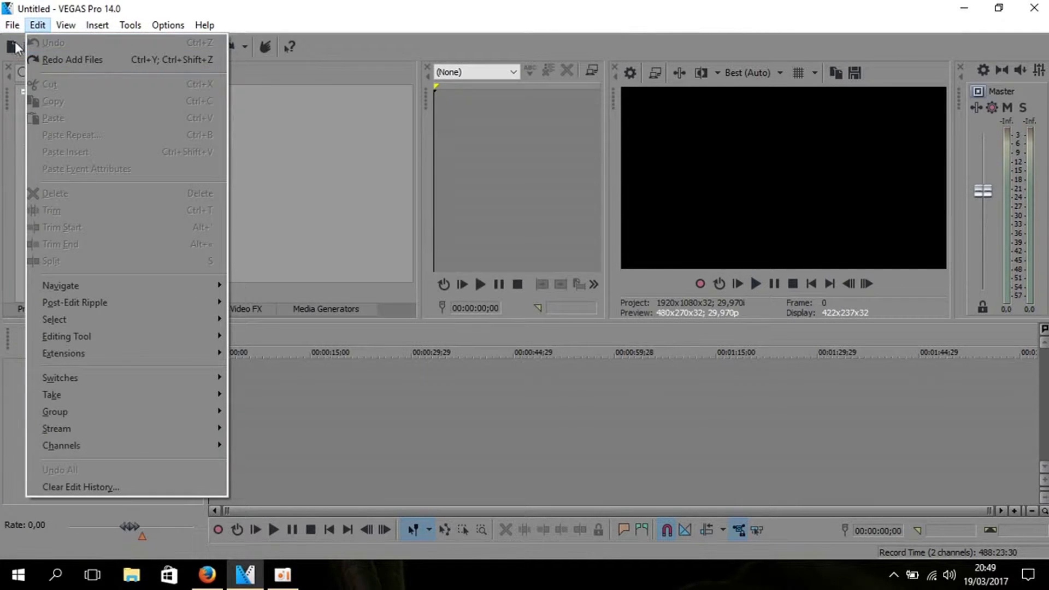
{"action": "left_click", "coordinate": [27, 60]}
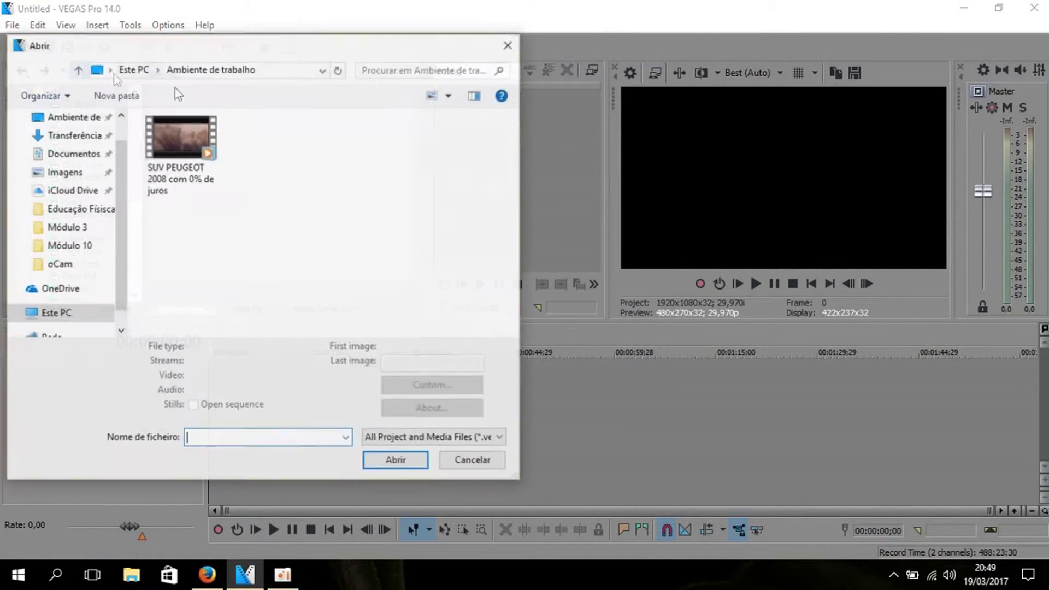
{"action": "left_click_drag", "start_coordinate": [261, 47], "coordinate": [519, 49]}
{"action": "left_click", "coordinate": [369, 66]}
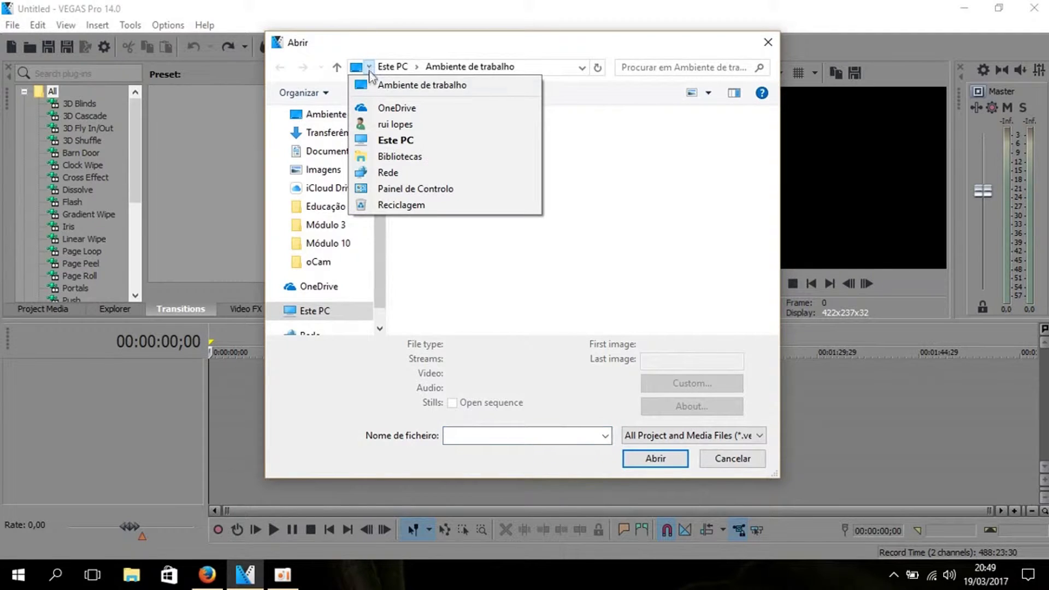
{"action": "left_click", "coordinate": [371, 85]}
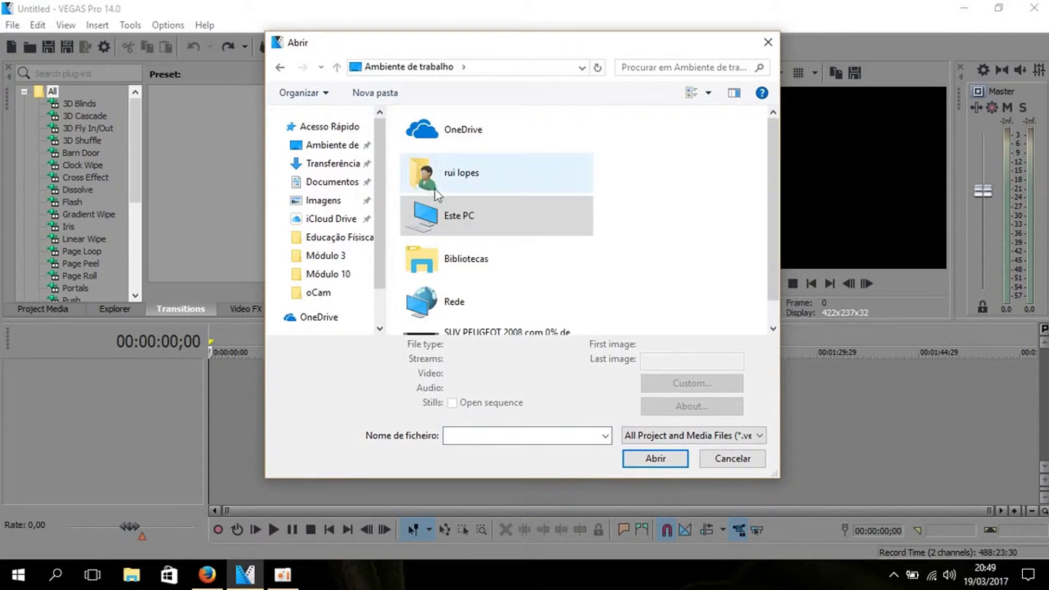
{"action": "scroll", "coordinate": [456, 208], "scroll_direction": "down", "scroll_amount": 1}
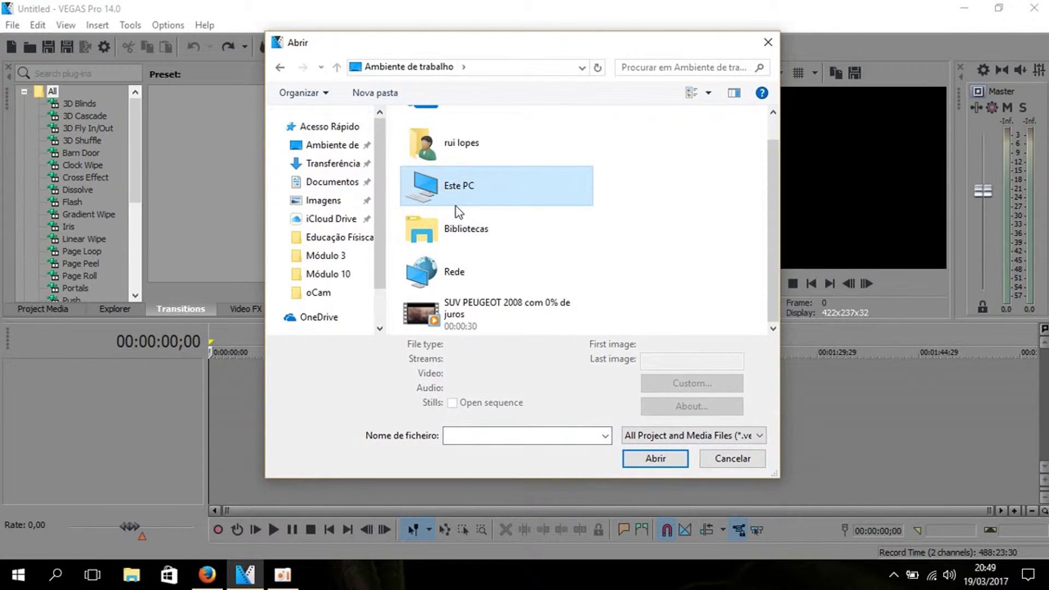
{"action": "left_click", "coordinate": [490, 320]}
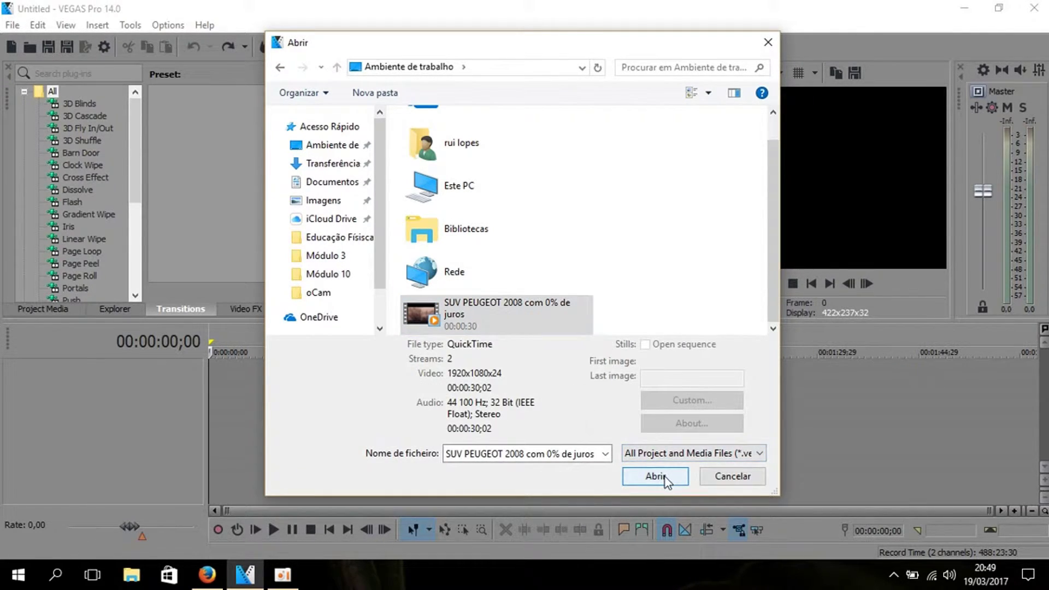
{"action": "left_click", "coordinate": [655, 478]}
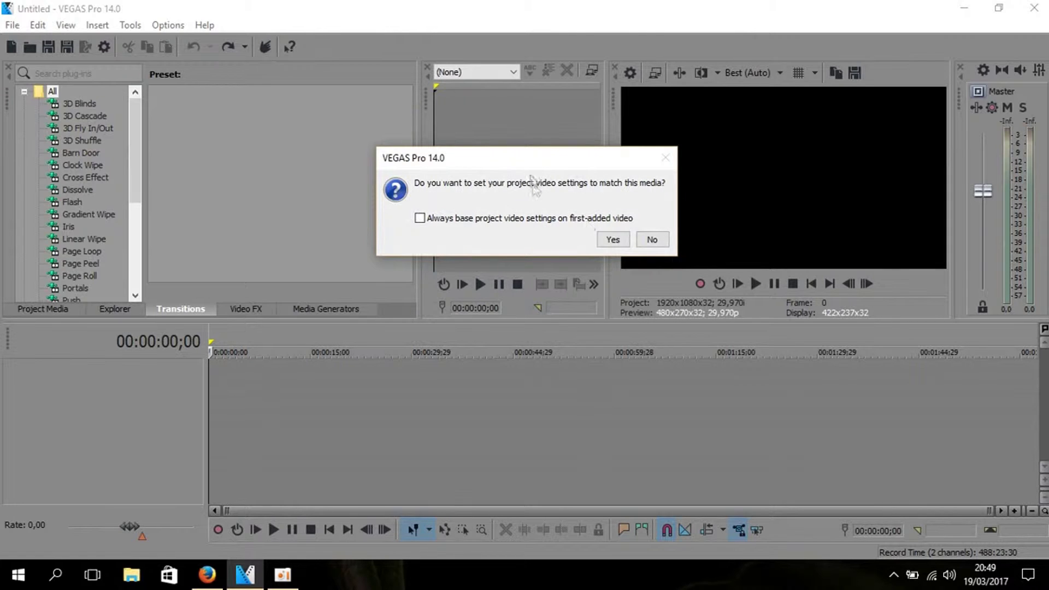
{"action": "left_click", "coordinate": [612, 239]}
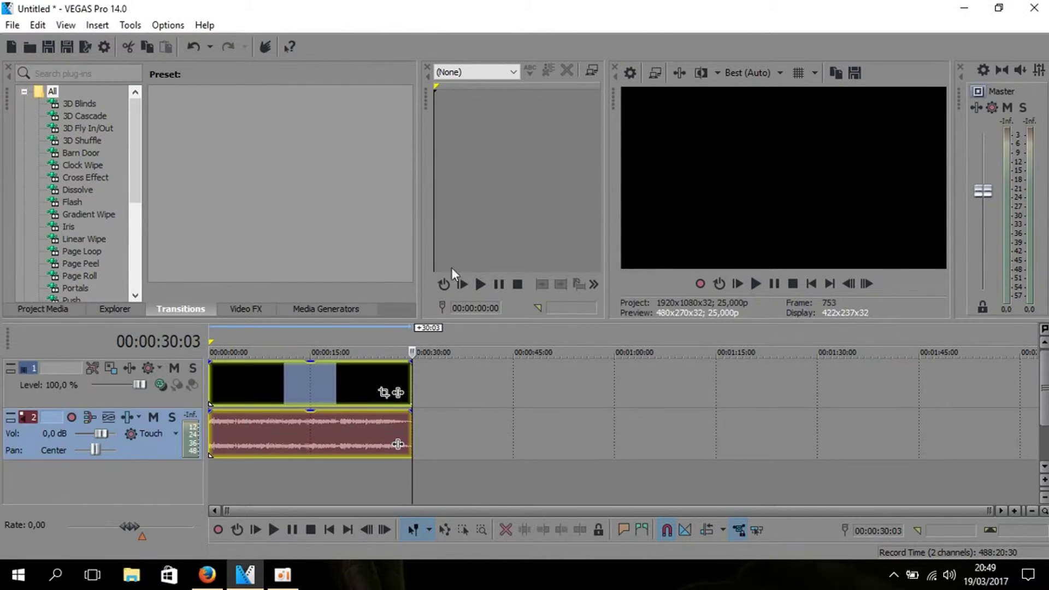
- Show the video frame at 00:00:06:04 and examine the preview quality levels and the resolution choices for Best
{"action": "left_click", "coordinate": [249, 382]}
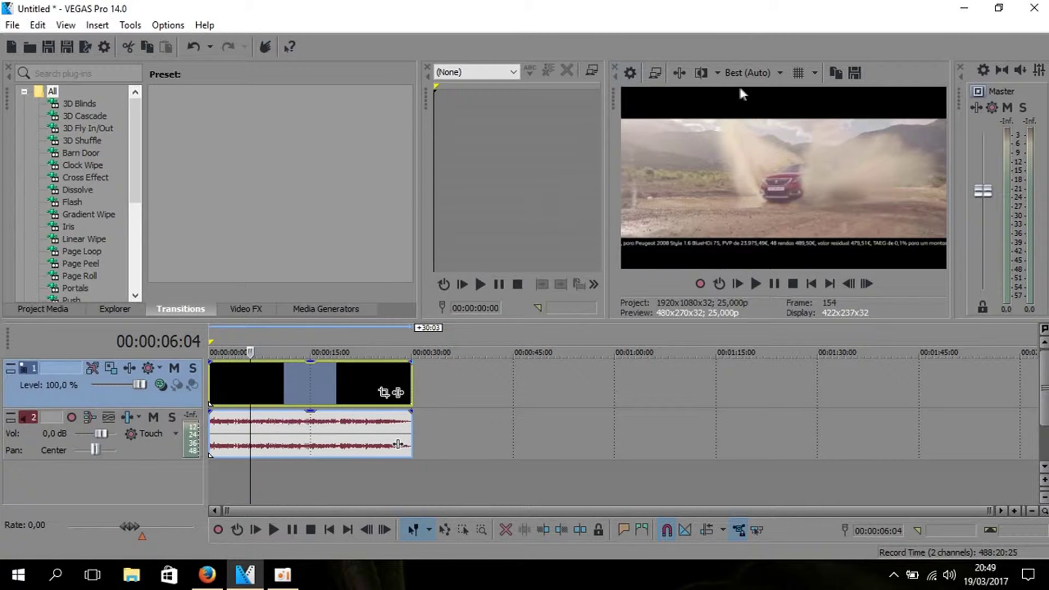
{"action": "left_click", "coordinate": [768, 73]}
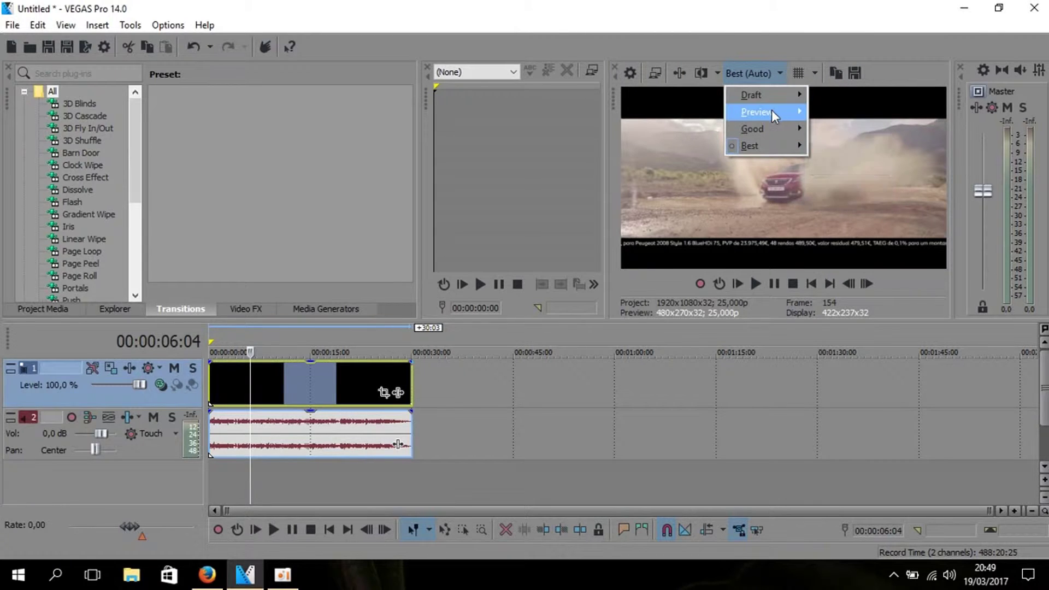
{"action": "mouse_move", "coordinate": [772, 94]}
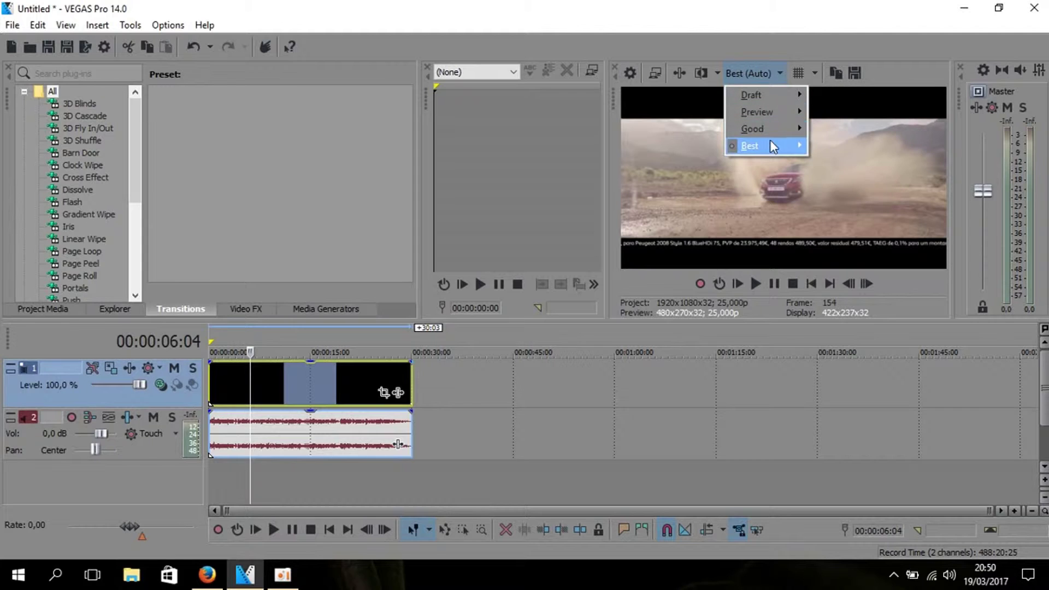
{"action": "mouse_move", "coordinate": [772, 146]}
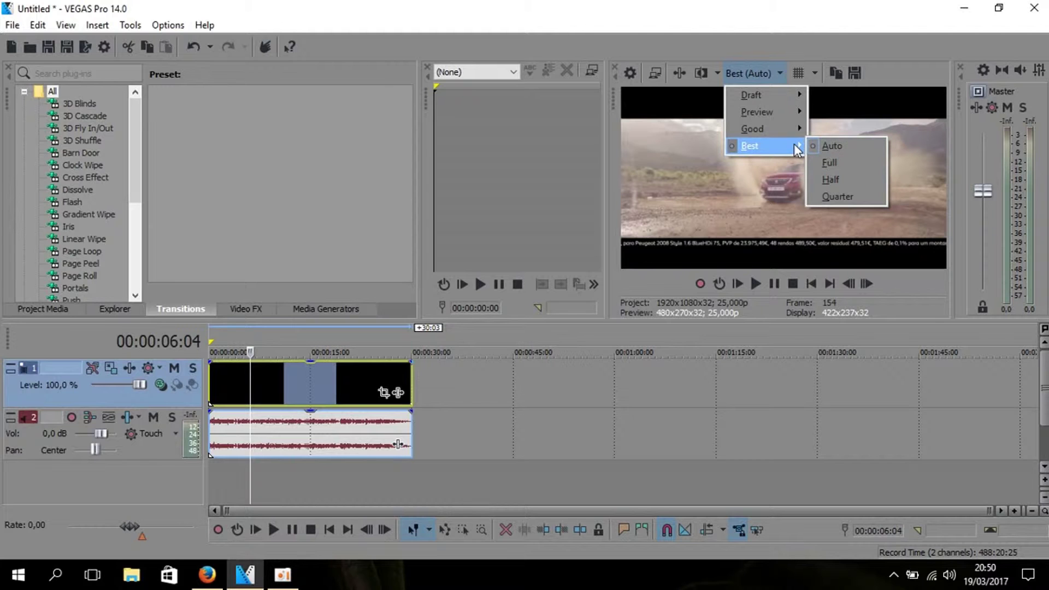
{"action": "left_click", "coordinate": [752, 70]}
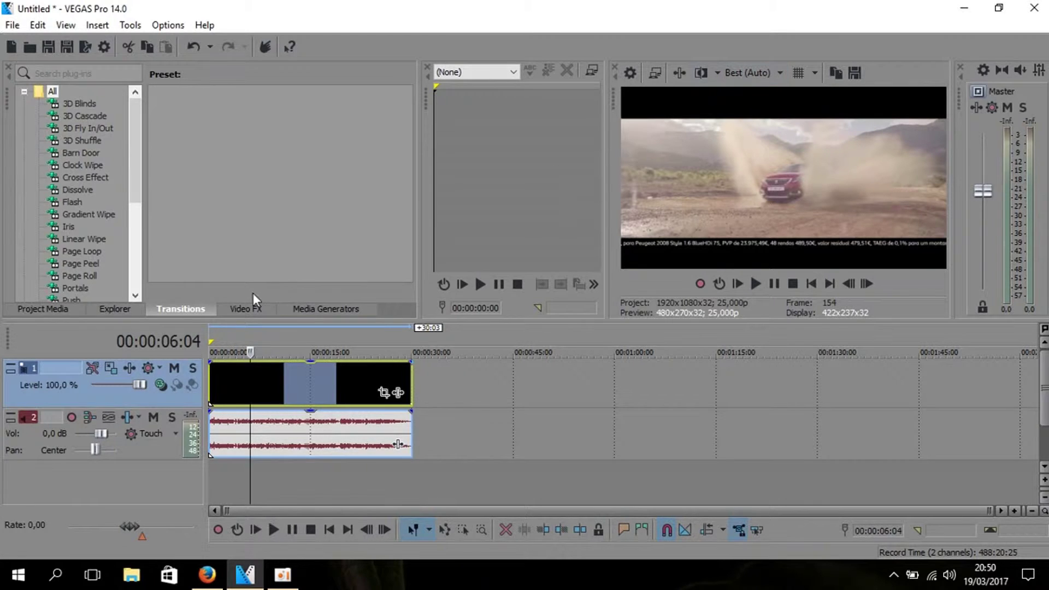
- Review the project media, file explorer, transitions and video effects, including the Add Noise and Black and White presets
{"action": "left_click", "coordinate": [58, 306]}
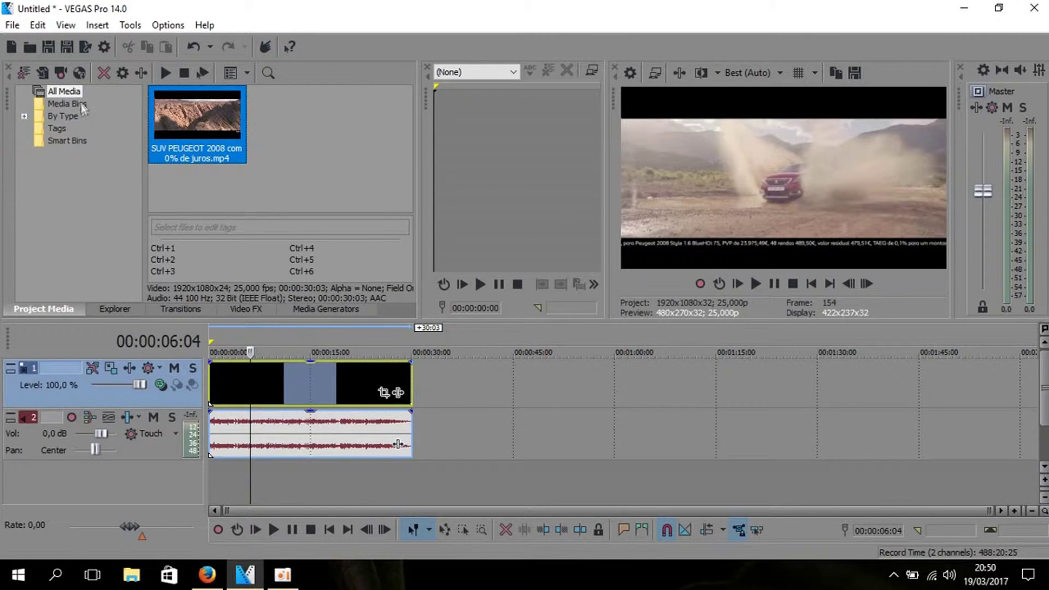
{"action": "left_click", "coordinate": [114, 307]}
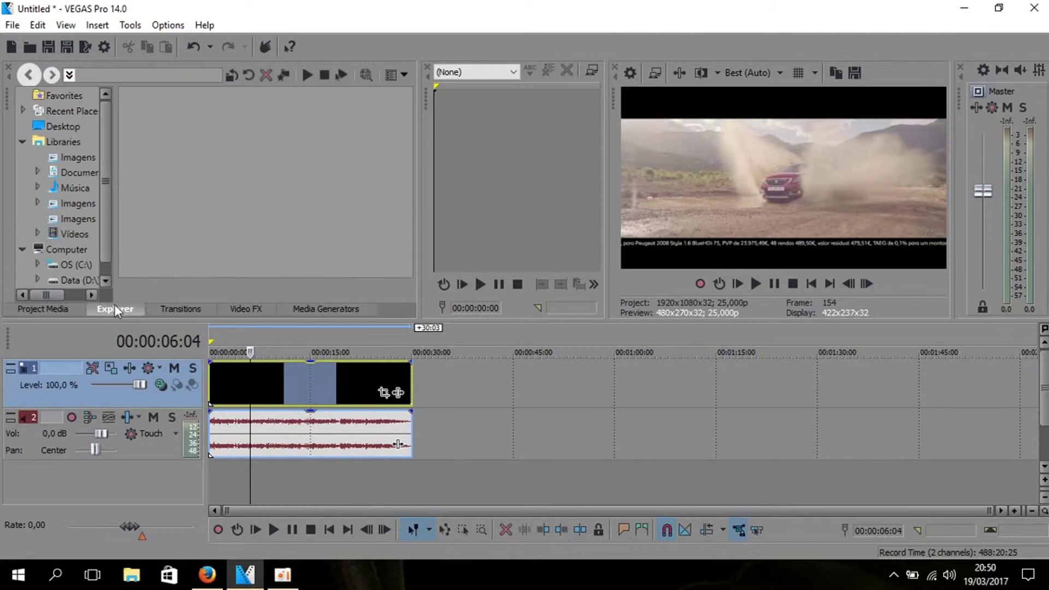
{"action": "left_click", "coordinate": [175, 308]}
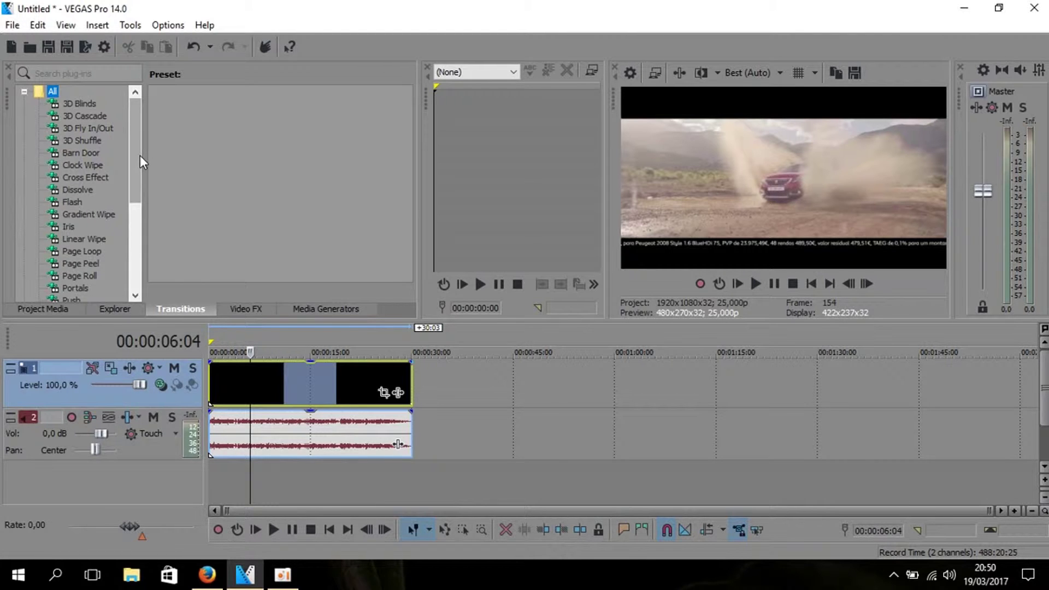
{"action": "mouse_move", "coordinate": [139, 156]}
{"action": "left_mouse_down"}
{"action": "mouse_move", "coordinate": [139, 268]}
{"action": "mouse_move", "coordinate": [138, 145]}
{"action": "left_mouse_up"}
{"action": "left_click", "coordinate": [235, 310]}
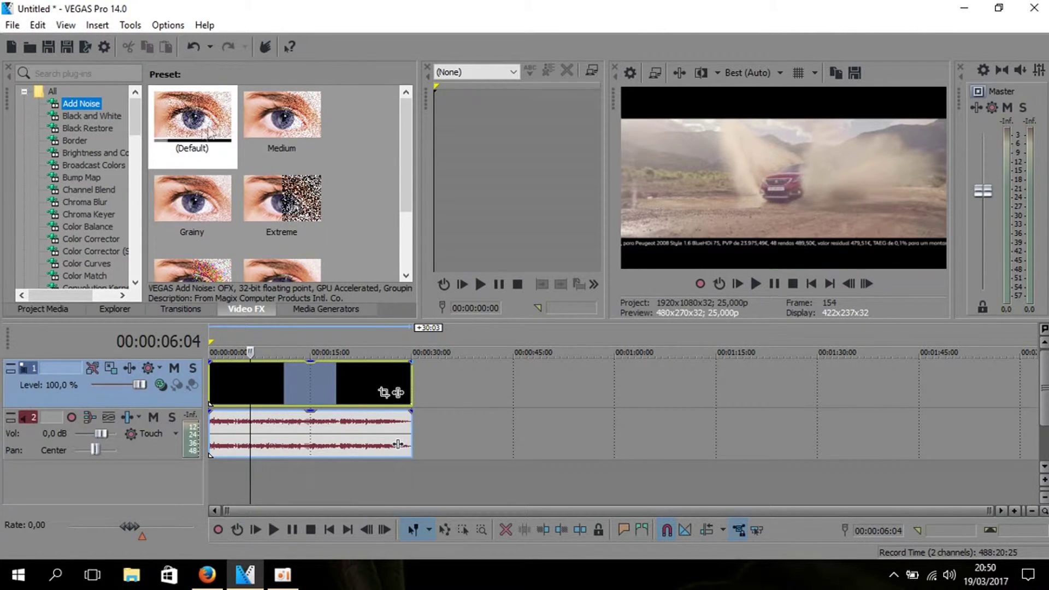
{"action": "left_click", "coordinate": [99, 117]}
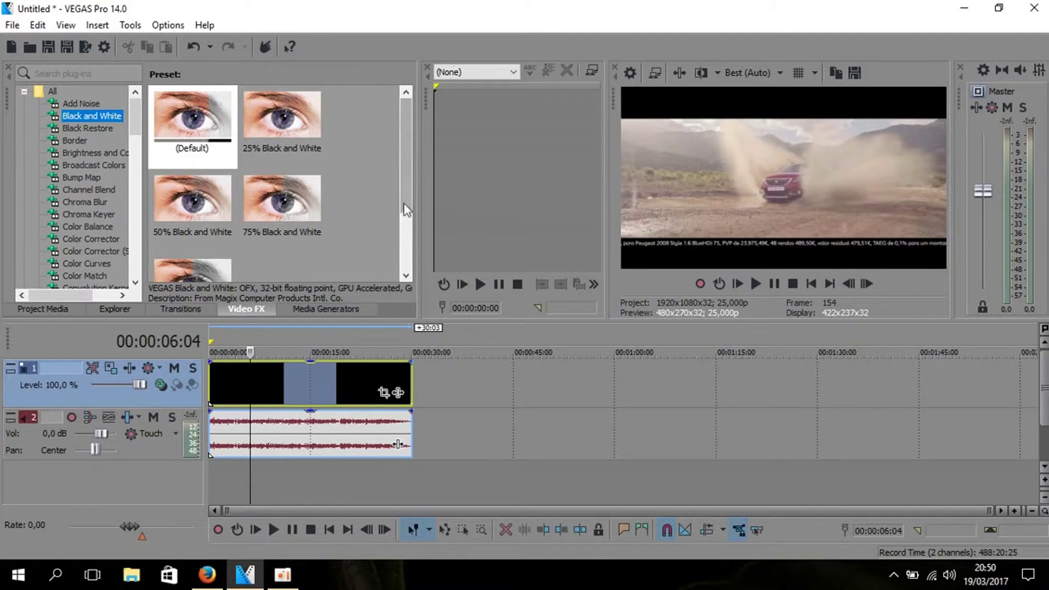
- Split the Peugeot video and its audio at 00:00:14:24
{"action": "left_click", "coordinate": [337, 379]}
{"action": "left_click", "coordinate": [319, 389]}
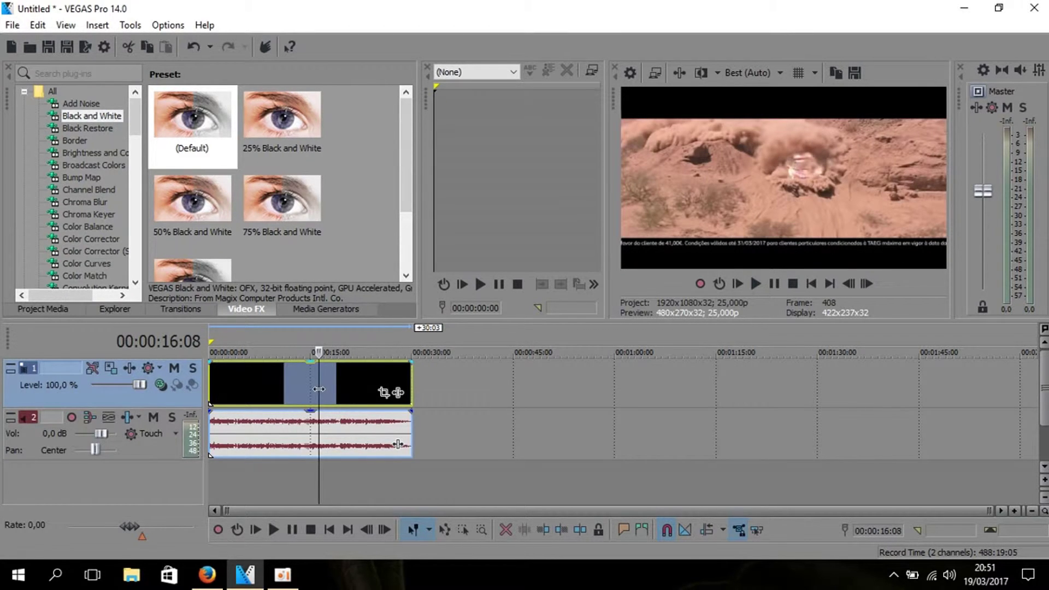
{"action": "left_click", "coordinate": [314, 391]}
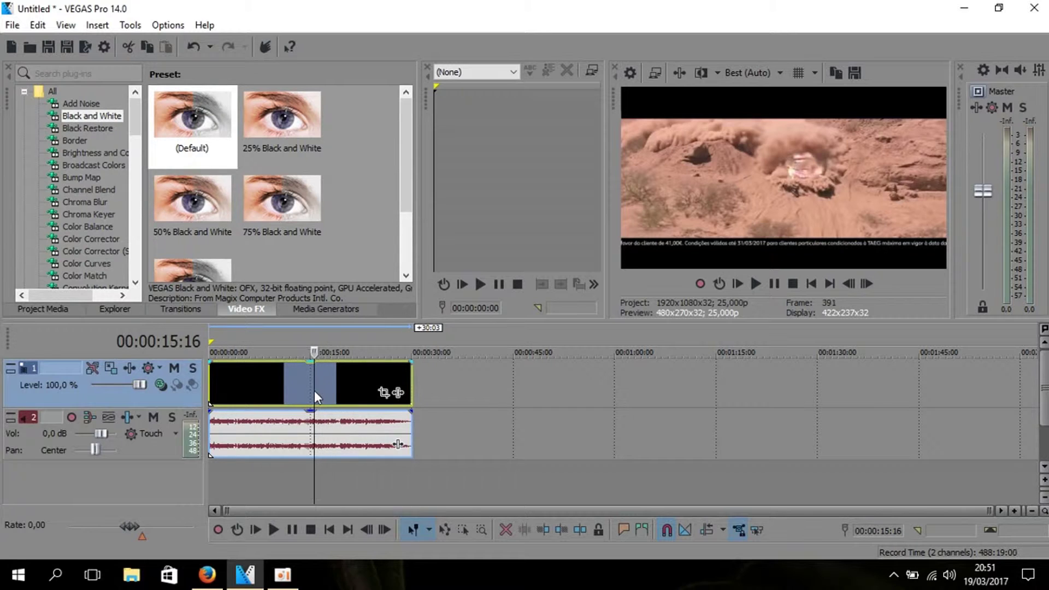
{"action": "left_click", "coordinate": [309, 392]}
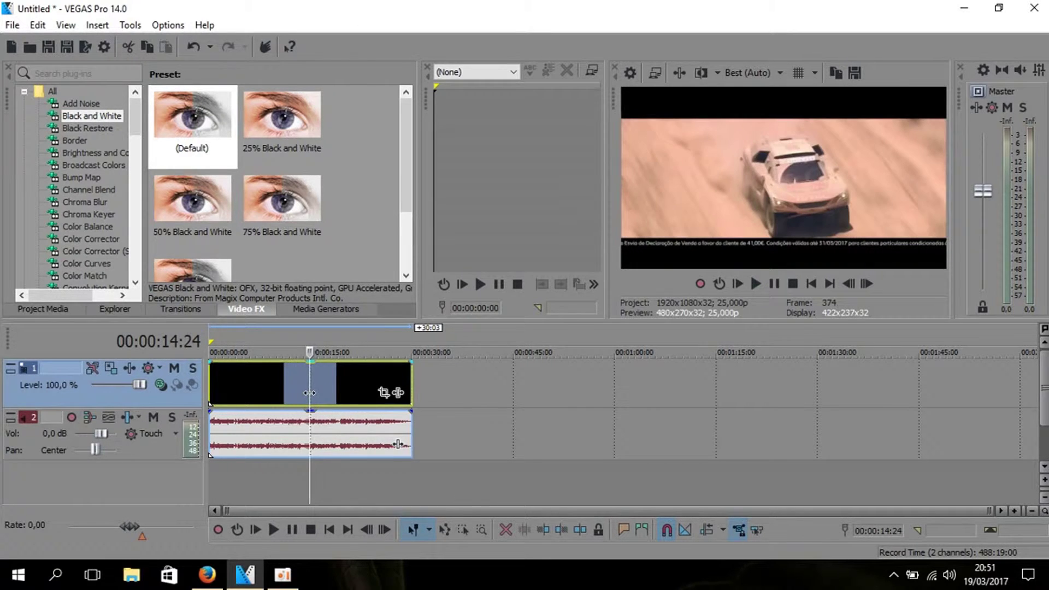
{"action": "key", "text": "s"}
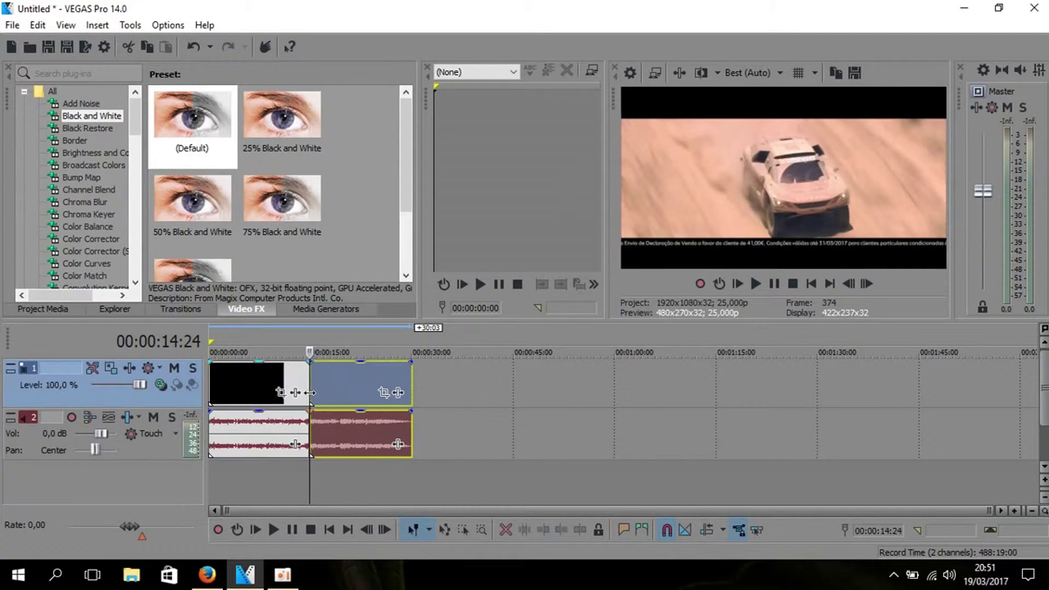
- Move the second half of the video away from the first, play the gap, and rejoin the two halves
{"action": "left_click_drag", "start_coordinate": [355, 390], "coordinate": [411, 390]}
{"action": "mouse_move", "coordinate": [296, 394]}
{"action": "left_mouse_down"}
{"action": "mouse_move", "coordinate": [310, 376]}
{"action": "mouse_move", "coordinate": [325, 377]}
{"action": "mouse_move", "coordinate": [305, 374]}
{"action": "left_mouse_up"}
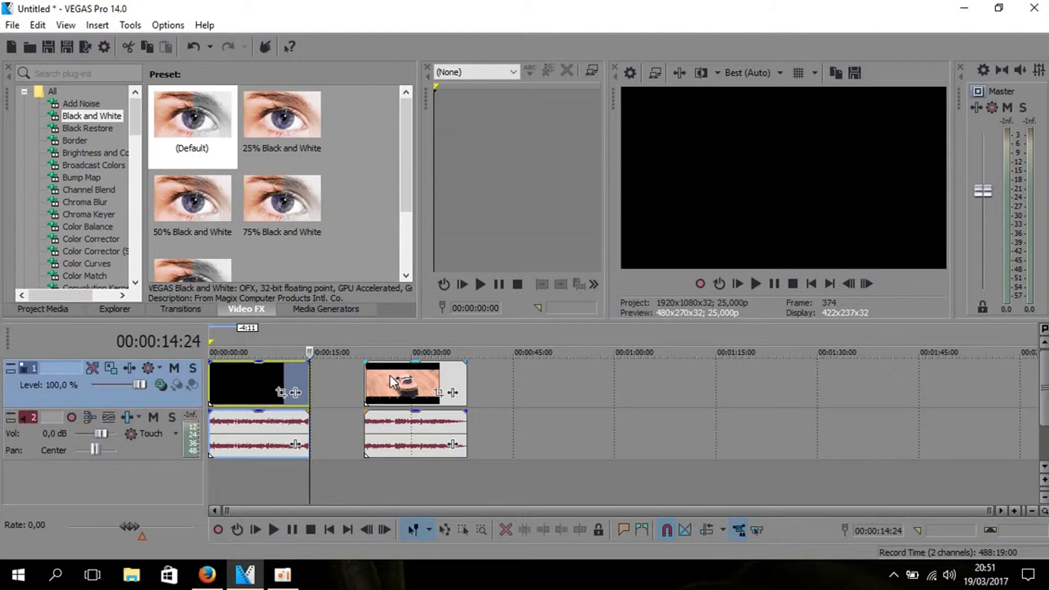
{"action": "left_click_drag", "start_coordinate": [389, 375], "coordinate": [417, 375]}
{"action": "key", "text": "space"}
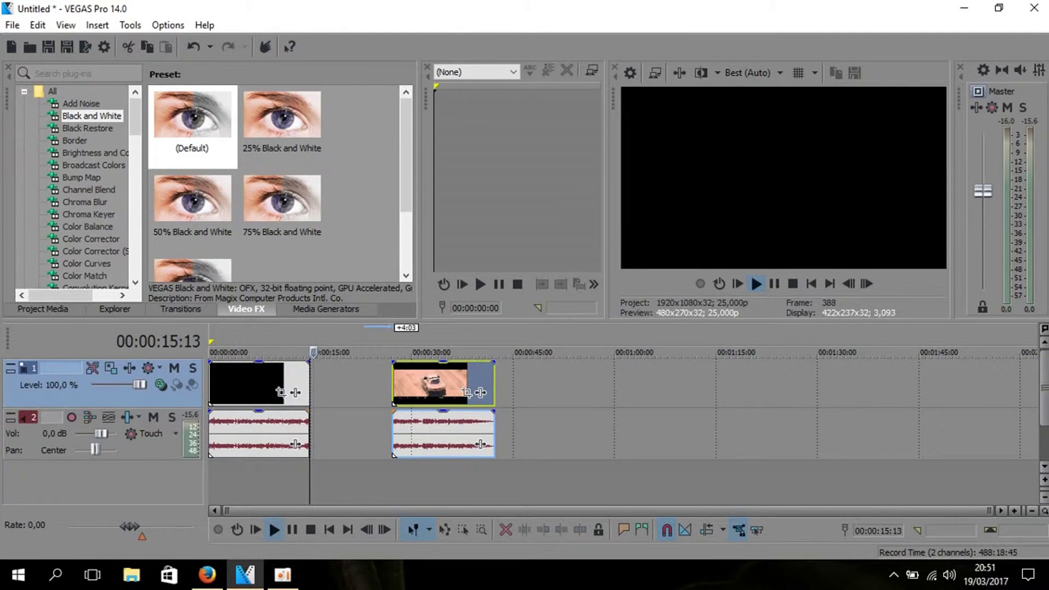
{"action": "left_click_drag", "start_coordinate": [437, 389], "coordinate": [351, 384]}
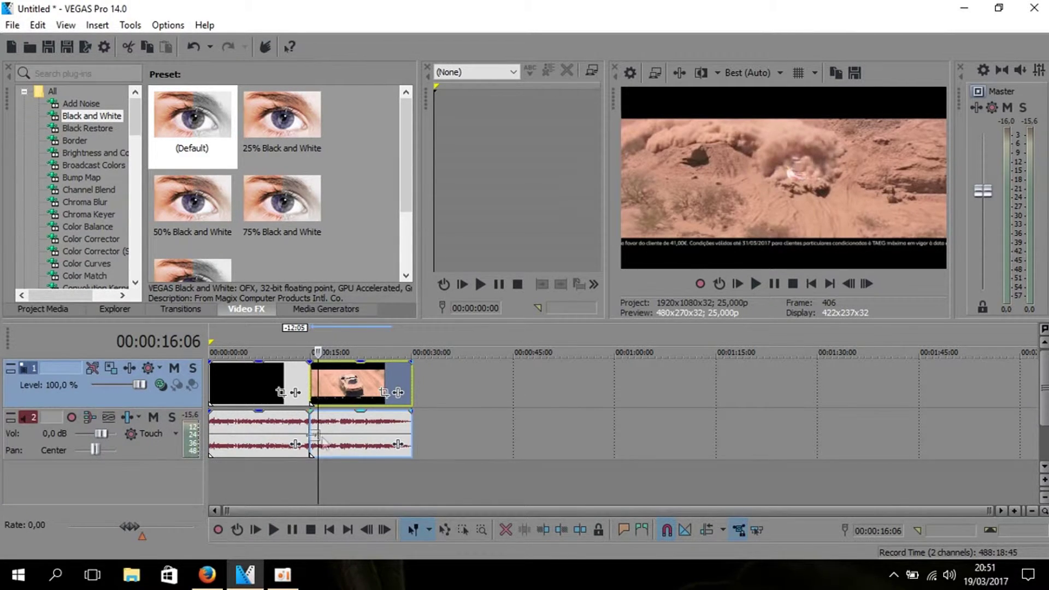
- Lower the audio track's volume to -Inf. and separate the two video halves on the timeline
{"action": "left_click_drag", "start_coordinate": [101, 433], "coordinate": [67, 434]}
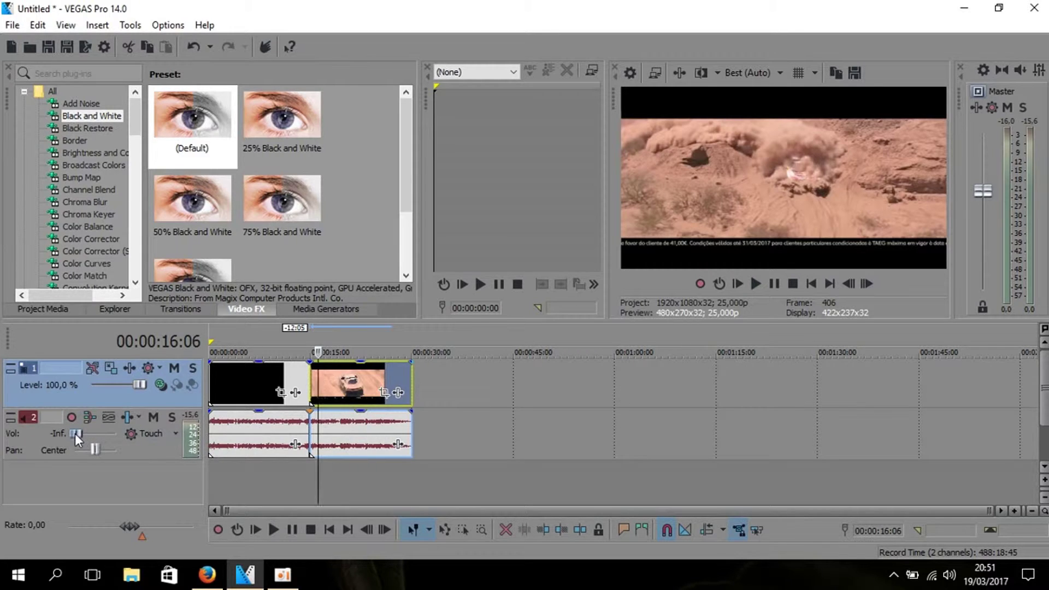
{"action": "left_click_drag", "start_coordinate": [331, 432], "coordinate": [442, 429]}
{"action": "mouse_move", "coordinate": [252, 381]}
{"action": "left_mouse_down"}
{"action": "mouse_move", "coordinate": [327, 381]}
{"action": "mouse_move", "coordinate": [264, 382]}
{"action": "left_mouse_up"}
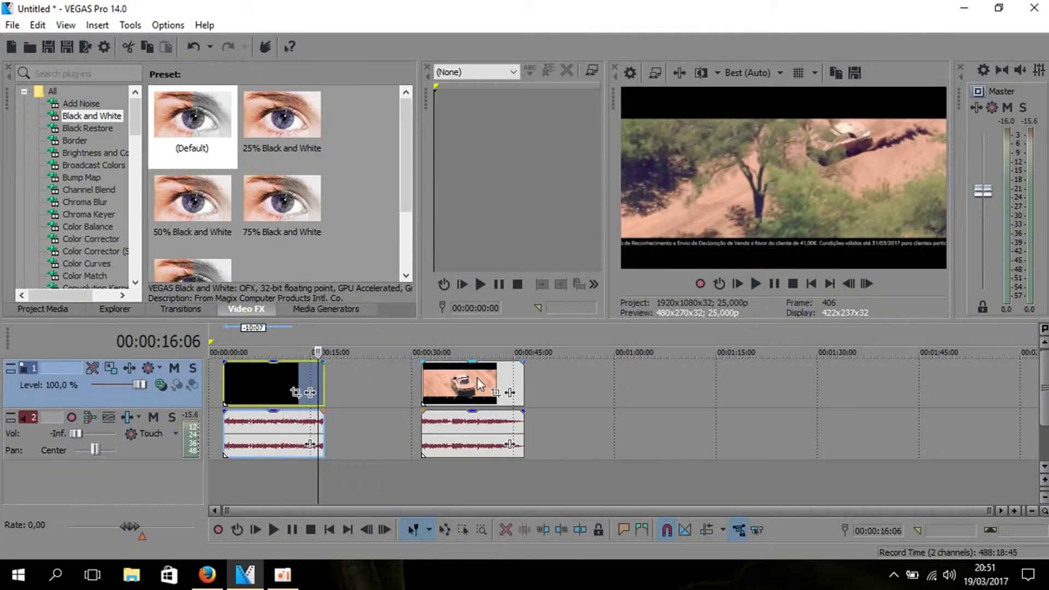
{"action": "left_click_drag", "start_coordinate": [477, 382], "coordinate": [437, 383]}
- Delete the first half of the video and move the remaining half to start at about 13 seconds
{"action": "left_click_drag", "start_coordinate": [261, 381], "coordinate": [288, 391]}
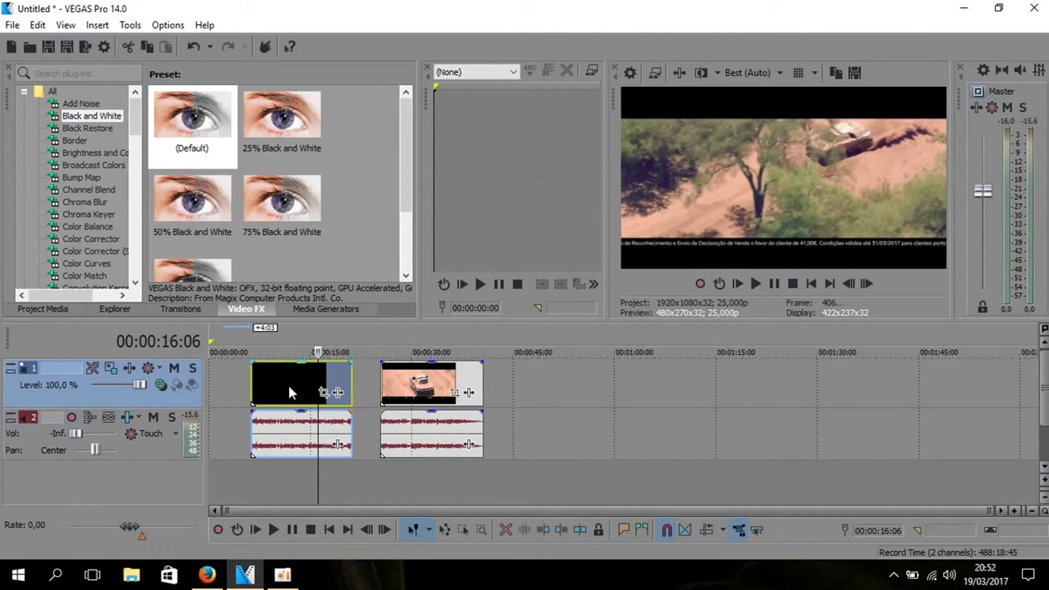
{"action": "key", "text": "Delete"}
{"action": "left_click_drag", "start_coordinate": [415, 391], "coordinate": [335, 402]}
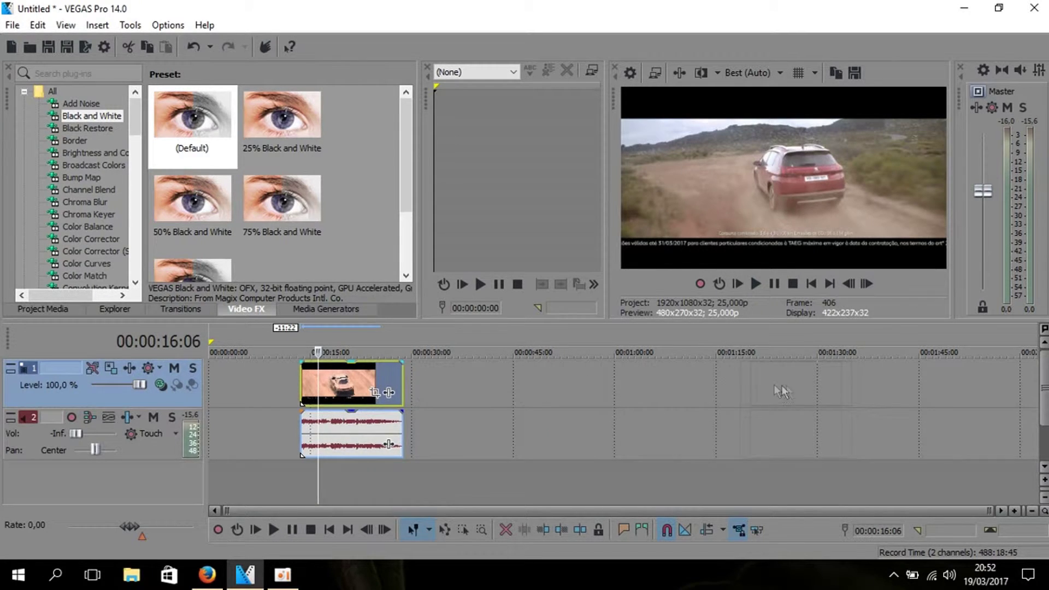
- Paste two copies of the remaining clip and line them up after it with small gaps between the clips
{"action": "key", "text": "ctrl+v"}
{"action": "left_click_drag", "start_coordinate": [611, 381], "coordinate": [538, 391]}
{"action": "left_click_drag", "start_coordinate": [850, 392], "coordinate": [706, 395]}
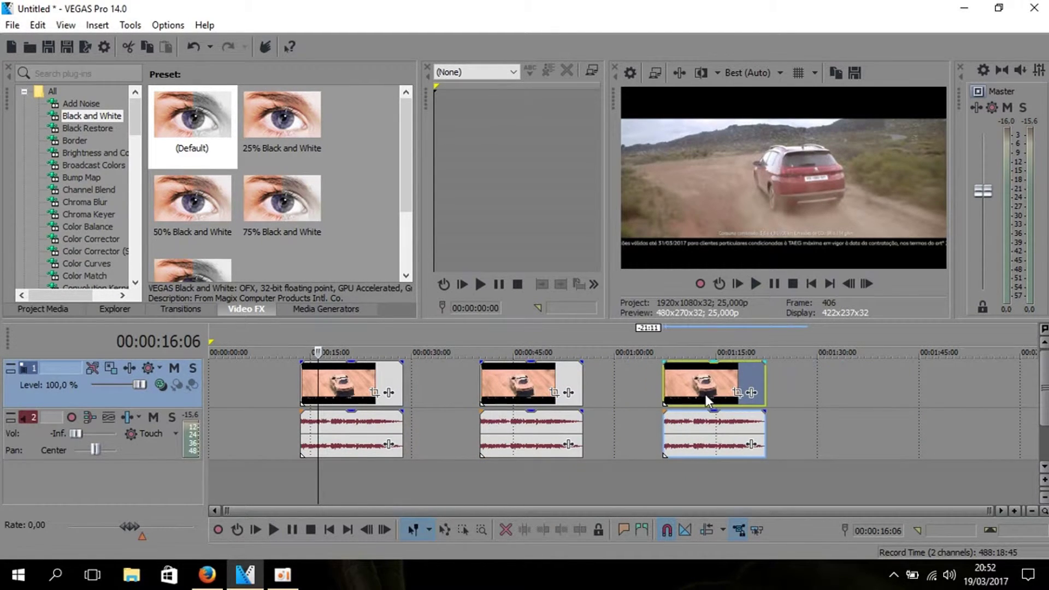
{"action": "left_click_drag", "start_coordinate": [541, 392], "coordinate": [481, 392]}
{"action": "left_click_drag", "start_coordinate": [710, 391], "coordinate": [584, 391]}
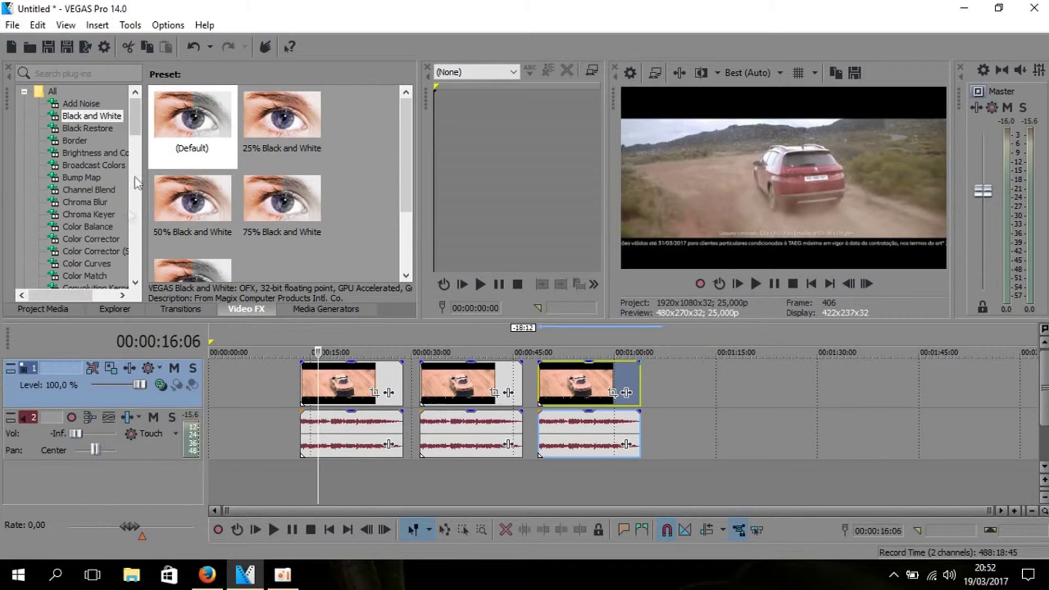
- Apply the 100% Black and White video effect preset to the first clip
{"action": "left_click", "coordinate": [185, 309]}
{"action": "left_click", "coordinate": [246, 308]}
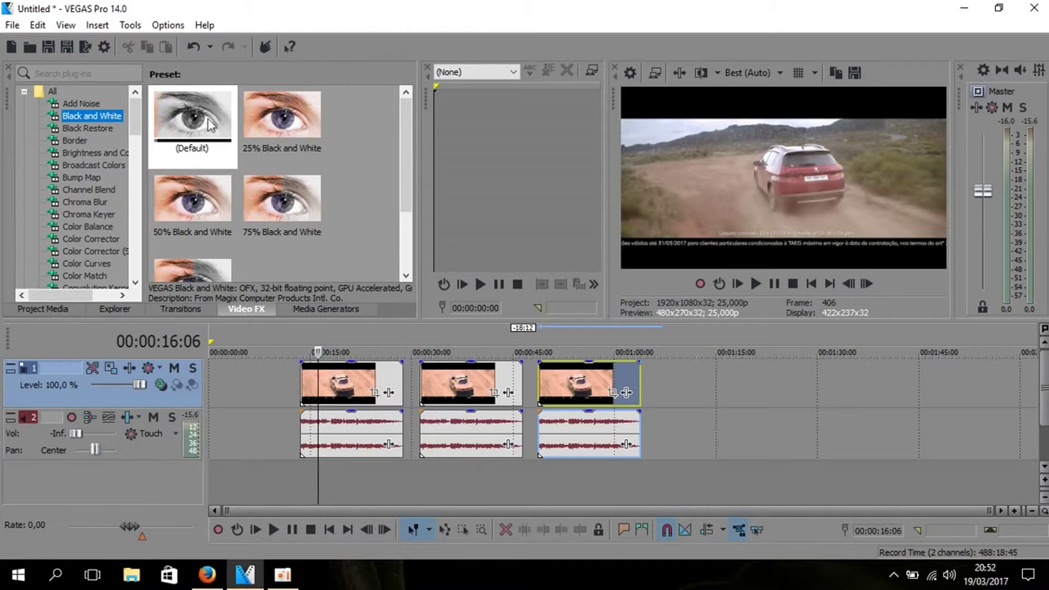
{"action": "scroll", "coordinate": [219, 184], "scroll_direction": "down", "scroll_amount": 1}
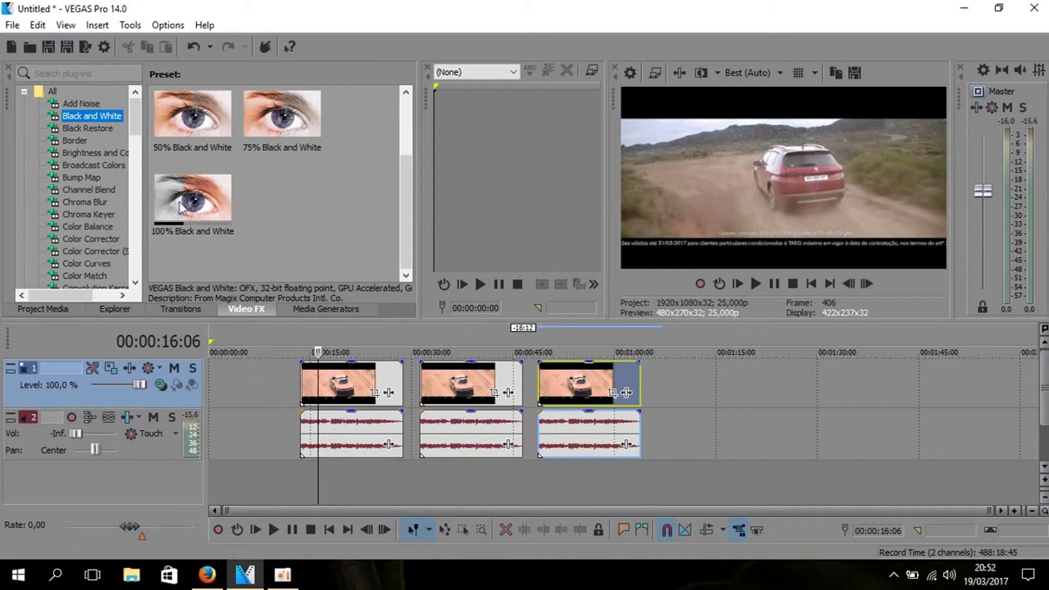
{"action": "left_click", "coordinate": [195, 207]}
{"action": "left_click_drag", "start_coordinate": [195, 207], "coordinate": [348, 388]}
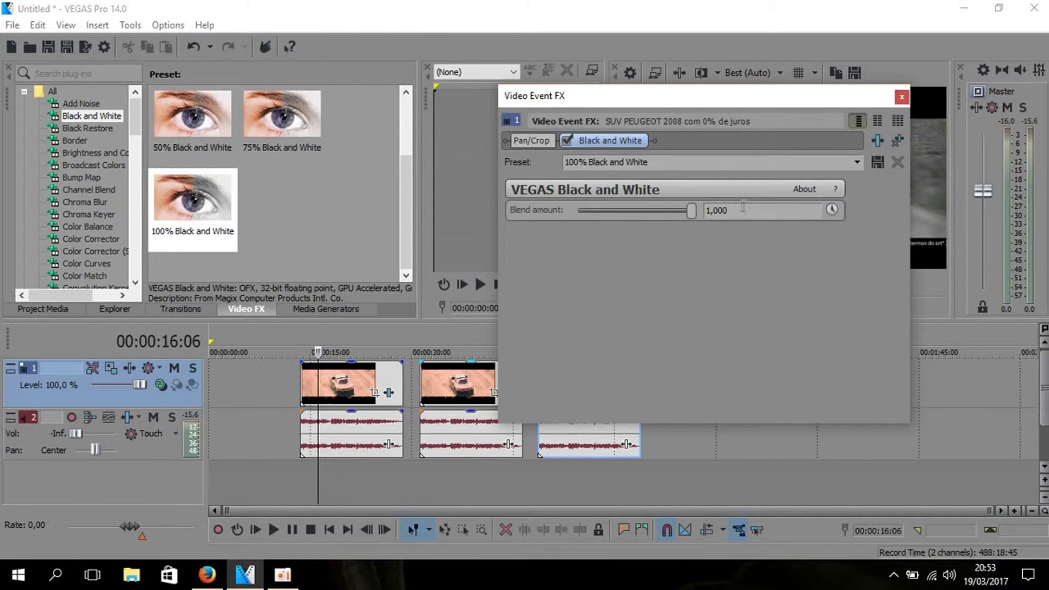
- Try the blend amount adjustment of the first clip's Black and White effect and close the effect settings
{"action": "left_click_drag", "start_coordinate": [702, 101], "coordinate": [550, 73]}
{"action": "left_click_drag", "start_coordinate": [539, 183], "coordinate": [517, 185]}
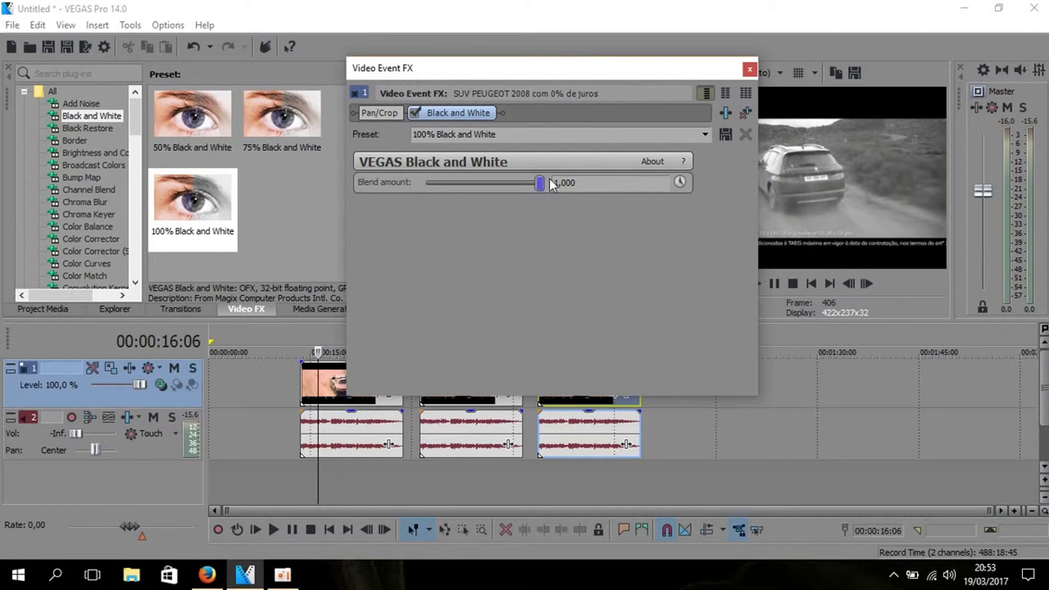
{"action": "left_click", "coordinate": [749, 69]}
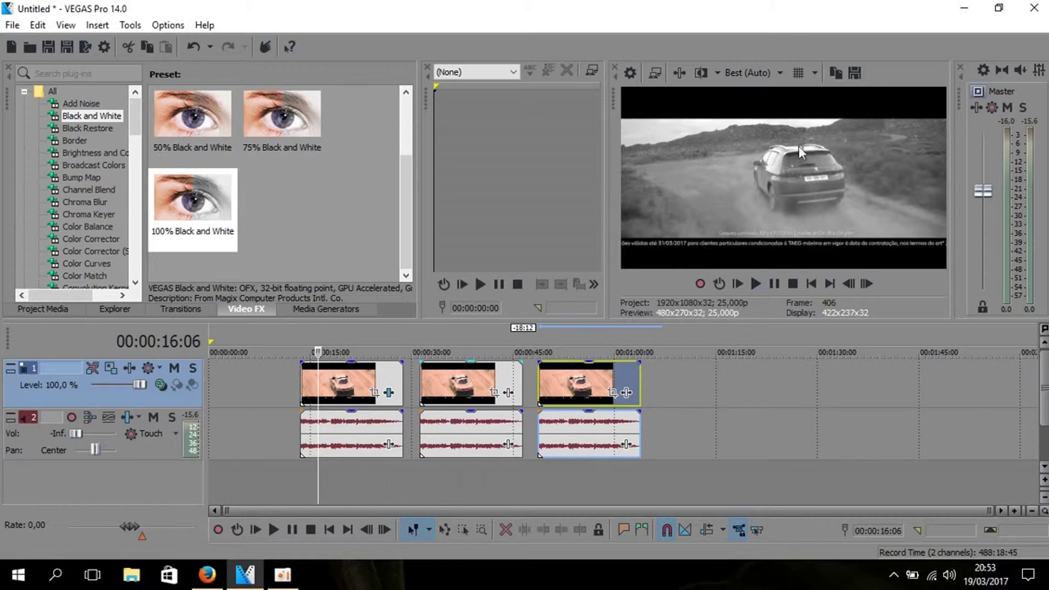
- Move the first two clips earlier on the timeline and play them to compare the black-and-white and colour footage
{"action": "left_click_drag", "start_coordinate": [440, 397], "coordinate": [404, 398]}
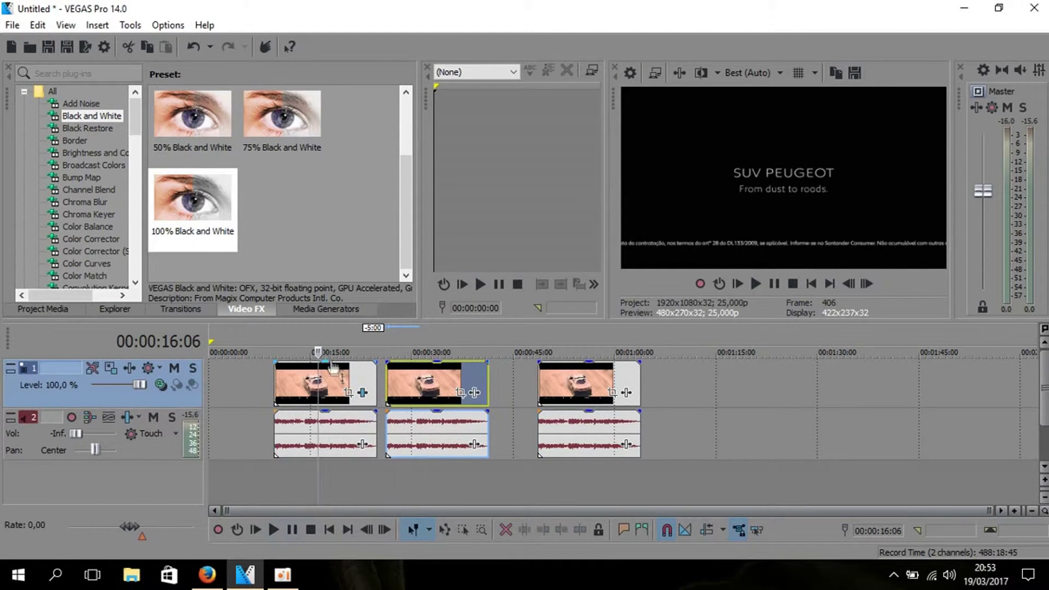
{"action": "key", "text": "space"}
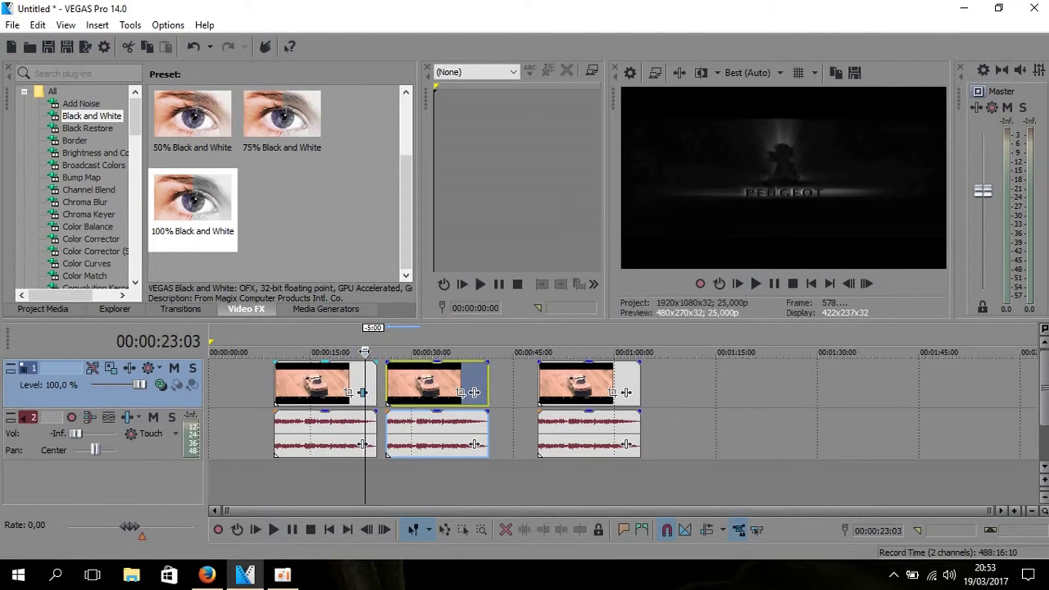
{"action": "key", "text": "j"}
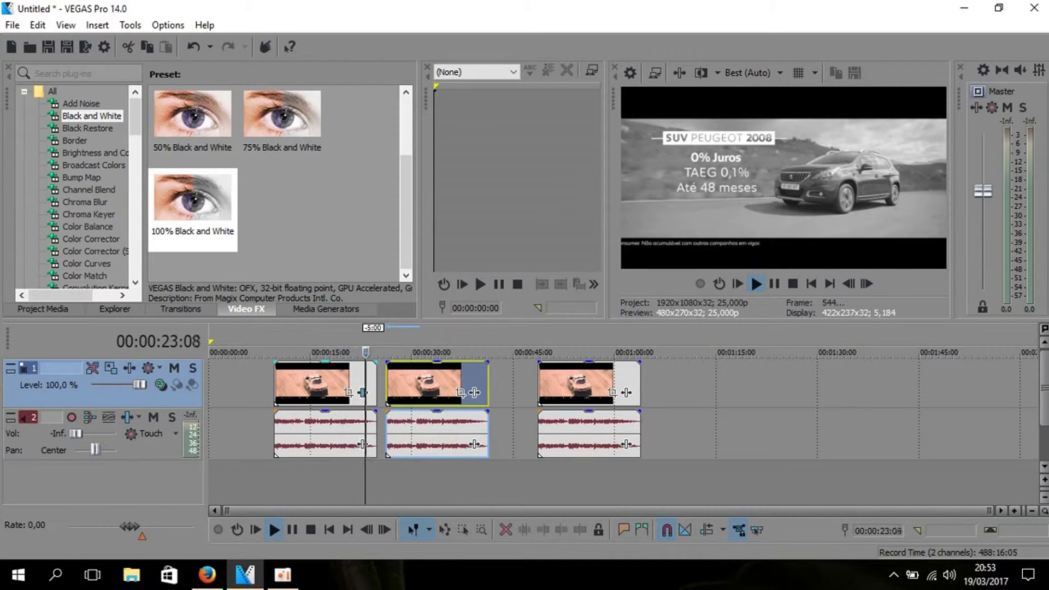
{"action": "key", "text": "space"}
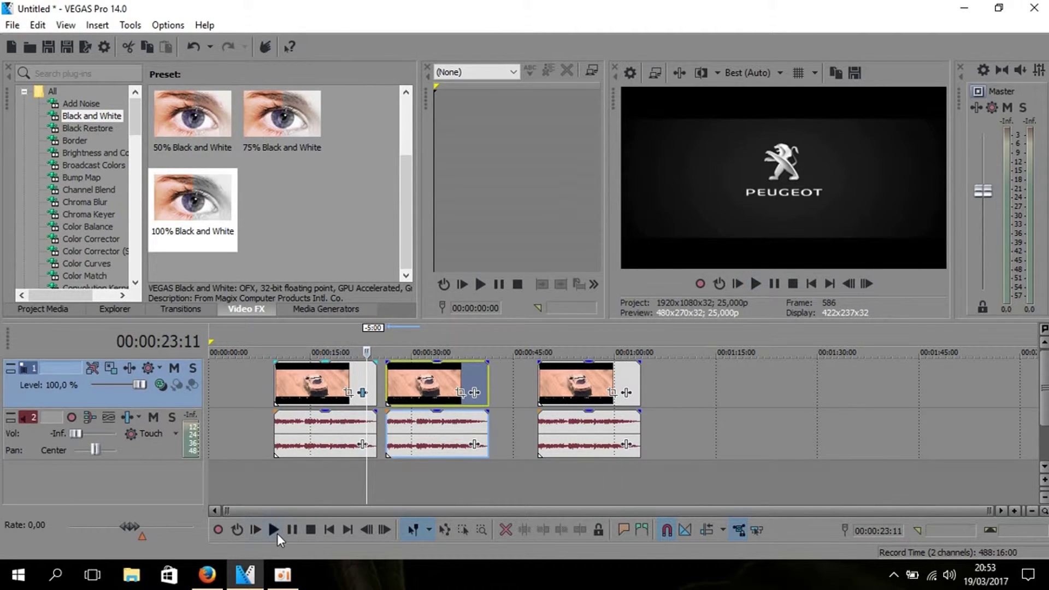
{"action": "left_click", "coordinate": [274, 531]}
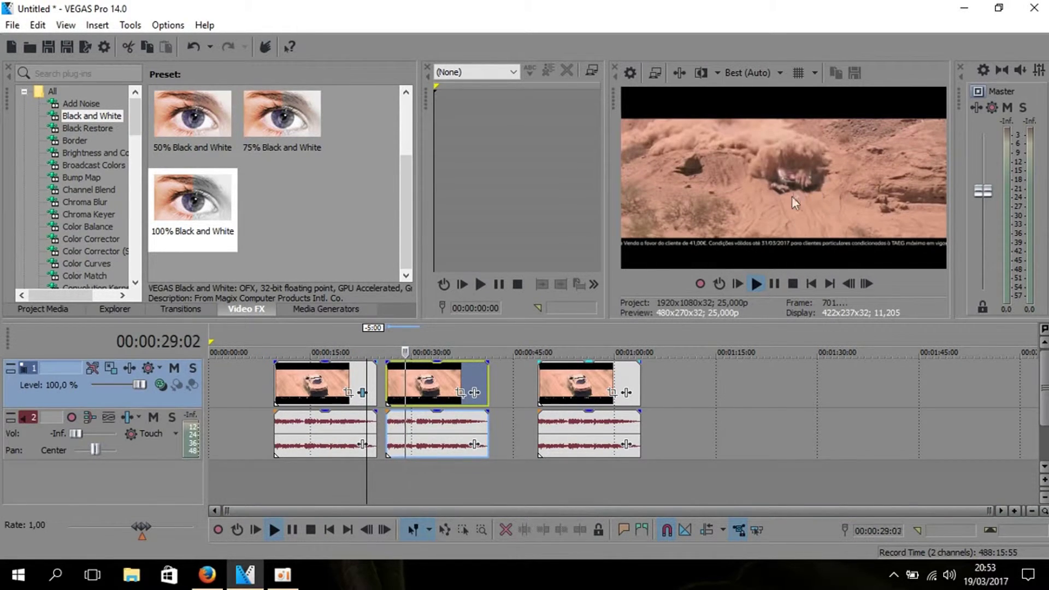
{"action": "left_click", "coordinate": [284, 474]}
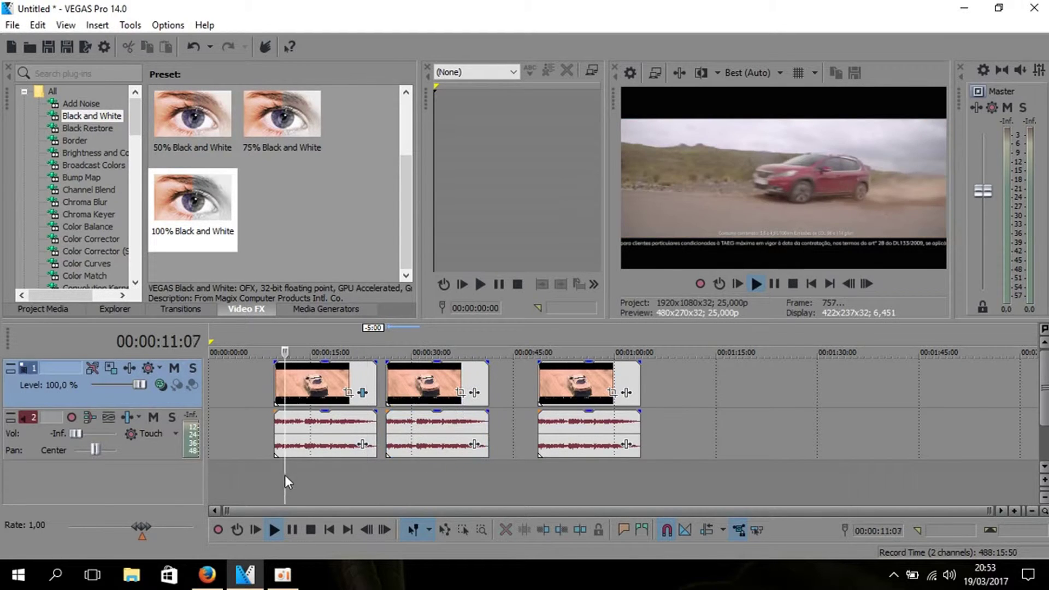
{"action": "left_click", "coordinate": [271, 531]}
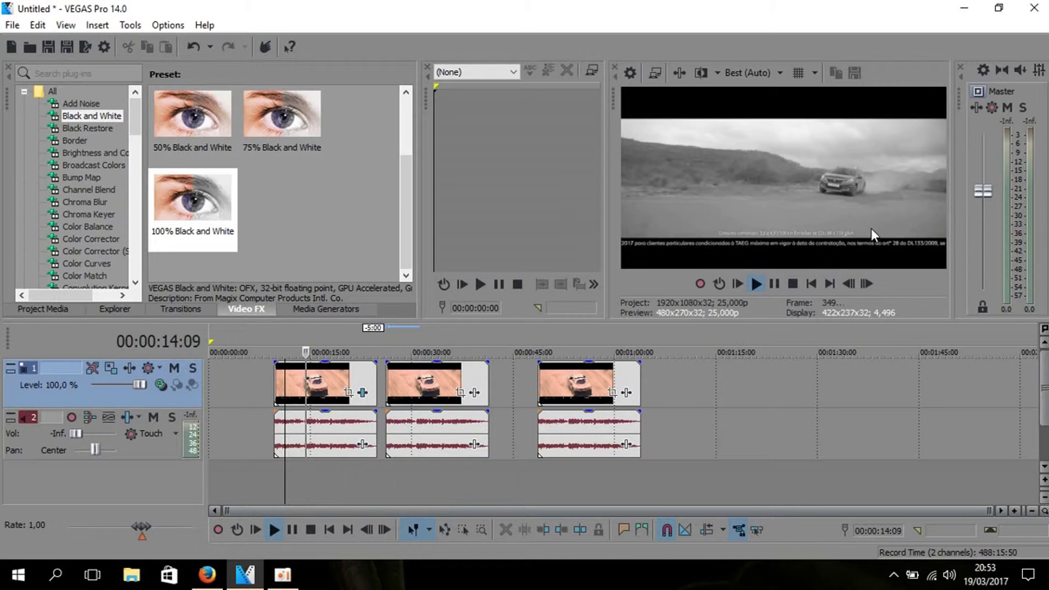
- Pause playback, check the end of the black-and-white clip, and delete the third clip from the timeline
{"action": "left_click", "coordinate": [293, 531]}
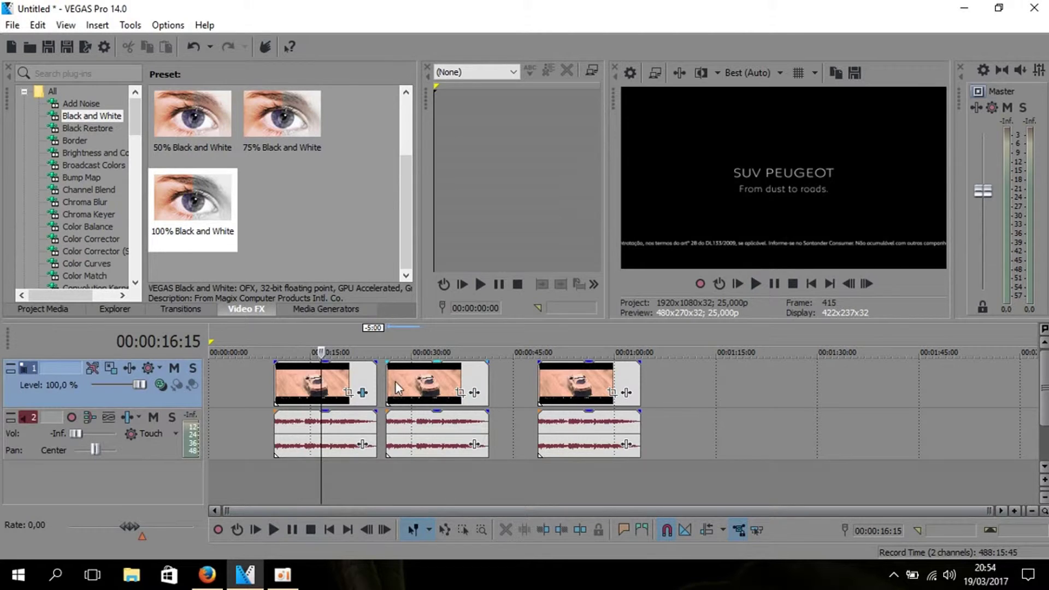
{"action": "left_click_drag", "start_coordinate": [322, 352], "coordinate": [353, 351]}
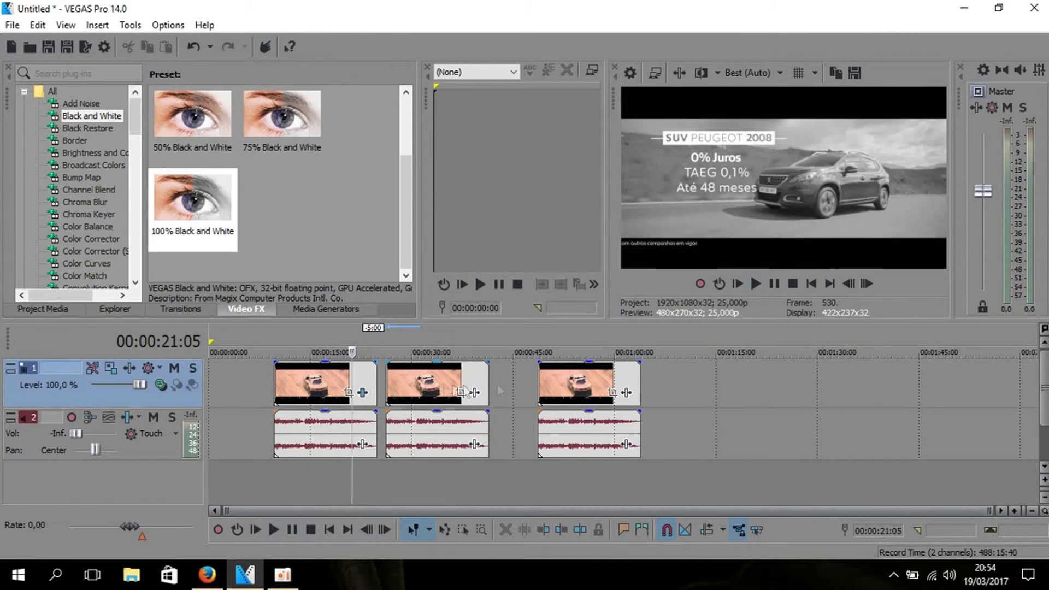
{"action": "left_click", "coordinate": [584, 378]}
{"action": "key", "text": "Delete"}
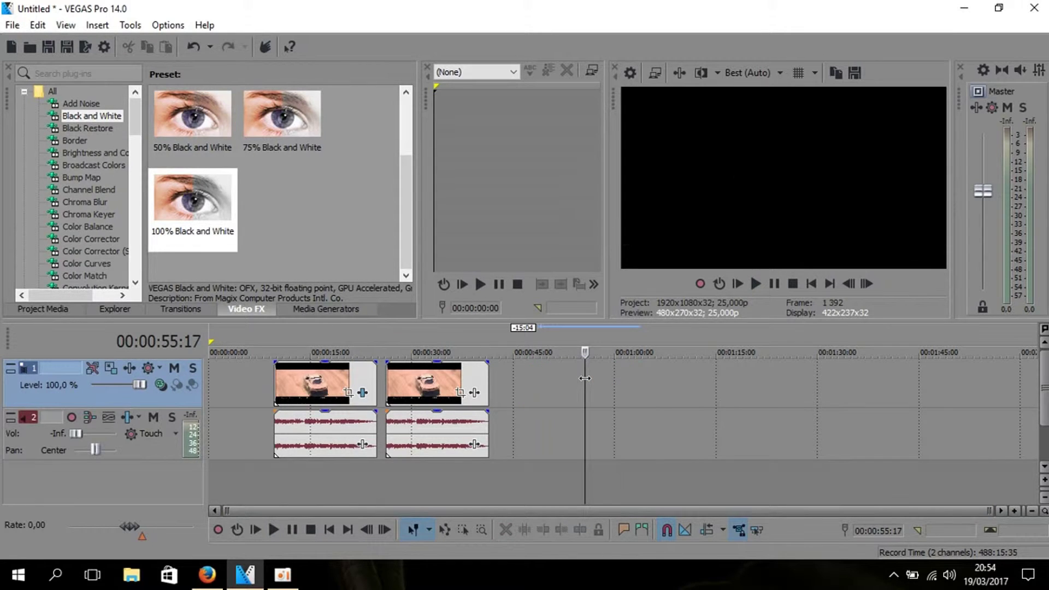
- Move the two remaining clips slightly earlier on the timeline, leaving a small gap between them
{"action": "left_click_drag", "start_coordinate": [432, 385], "coordinate": [425, 384]}
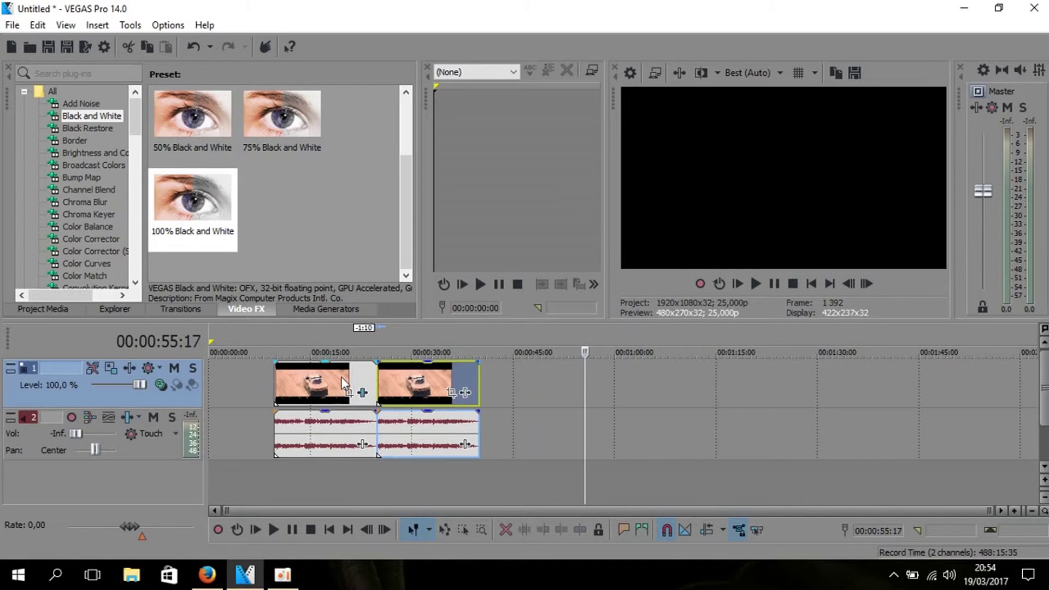
{"action": "left_click_drag", "start_coordinate": [341, 376], "coordinate": [329, 376]}
{"action": "left_click_drag", "start_coordinate": [405, 378], "coordinate": [405, 380]}
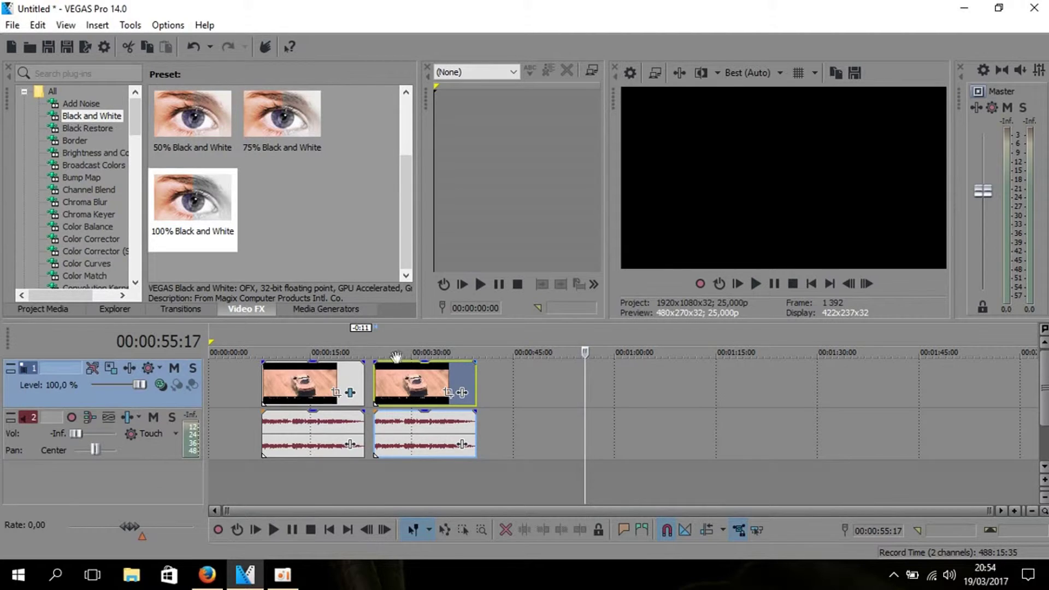
- Add a short fade-in and fade-out to the first clip's video and play it through to check the fades
{"action": "left_click", "coordinate": [260, 361]}
{"action": "left_click_drag", "start_coordinate": [260, 360], "coordinate": [274, 361]}
{"action": "left_click_drag", "start_coordinate": [363, 361], "coordinate": [353, 362]}
{"action": "left_click", "coordinate": [252, 386]}
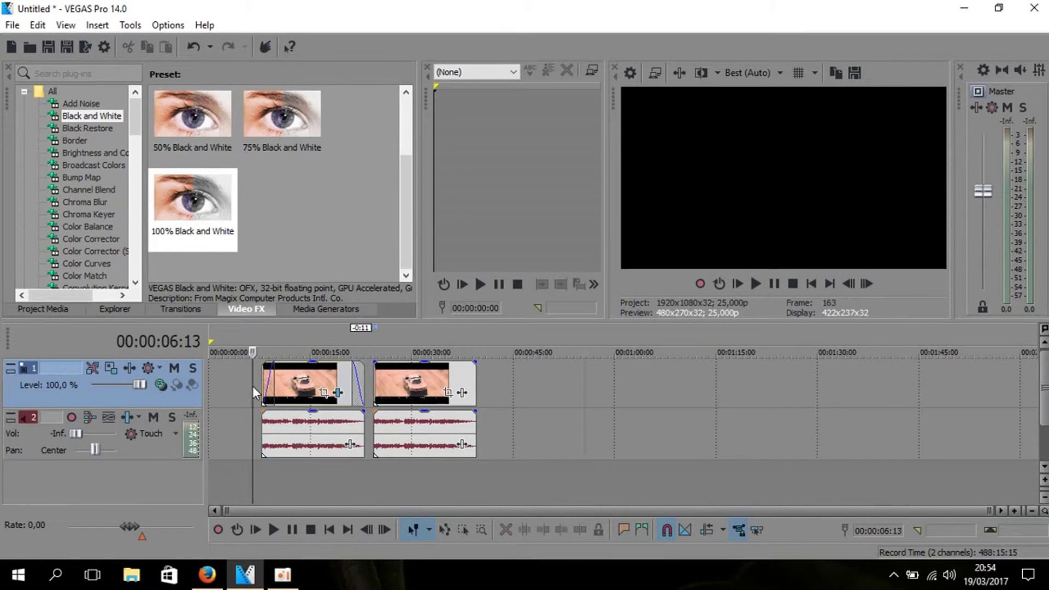
{"action": "left_click", "coordinate": [258, 388]}
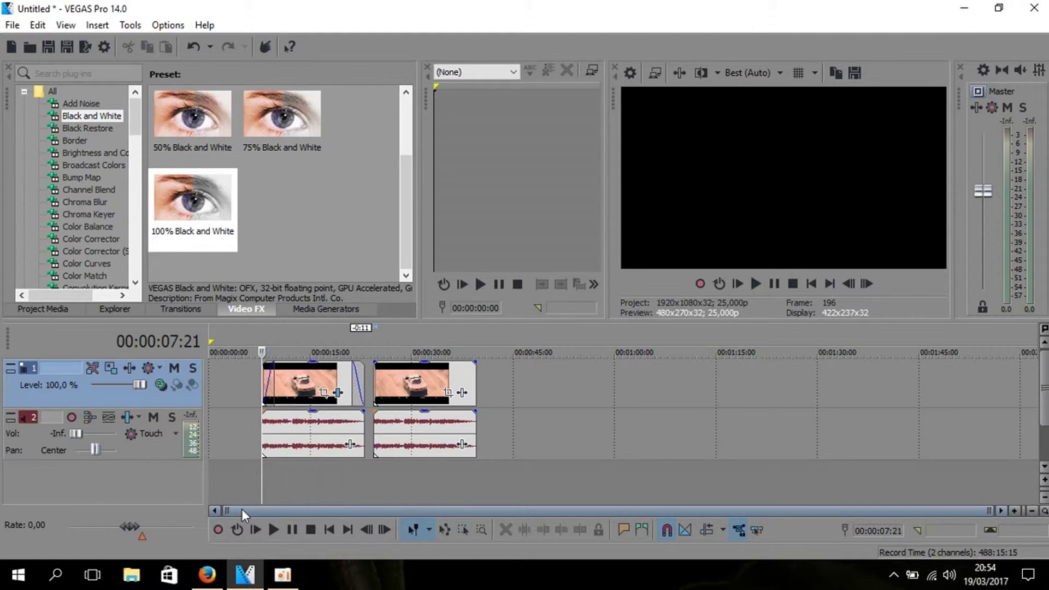
{"action": "left_click", "coordinate": [277, 530]}
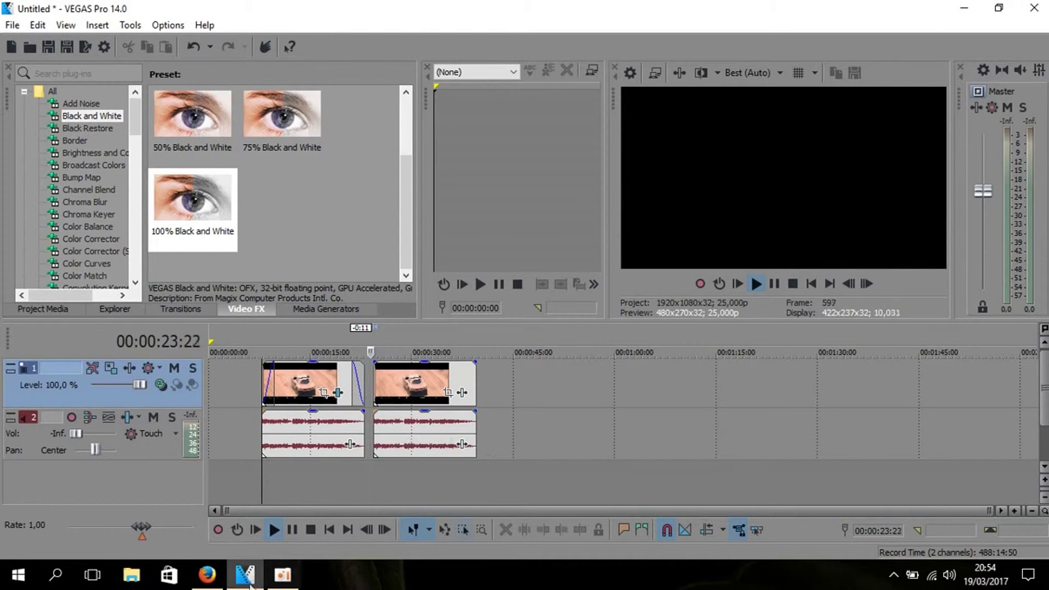
{"action": "key", "text": "space"}
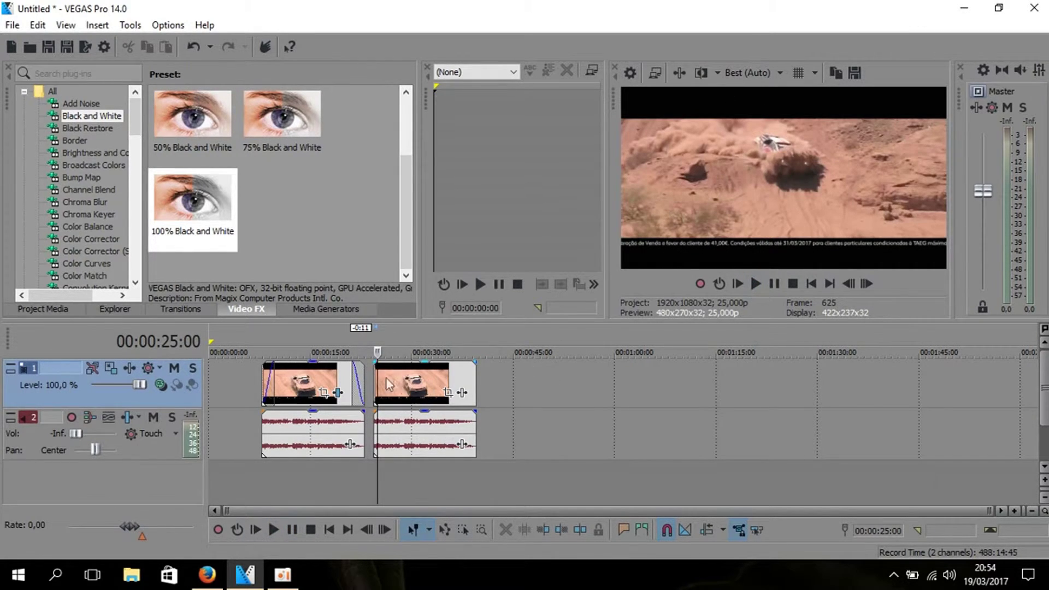
- Add a short fade-in and fade-out to the second clip's video
{"action": "left_click_drag", "start_coordinate": [373, 361], "coordinate": [383, 362]}
{"action": "left_click_drag", "start_coordinate": [479, 360], "coordinate": [468, 362]}
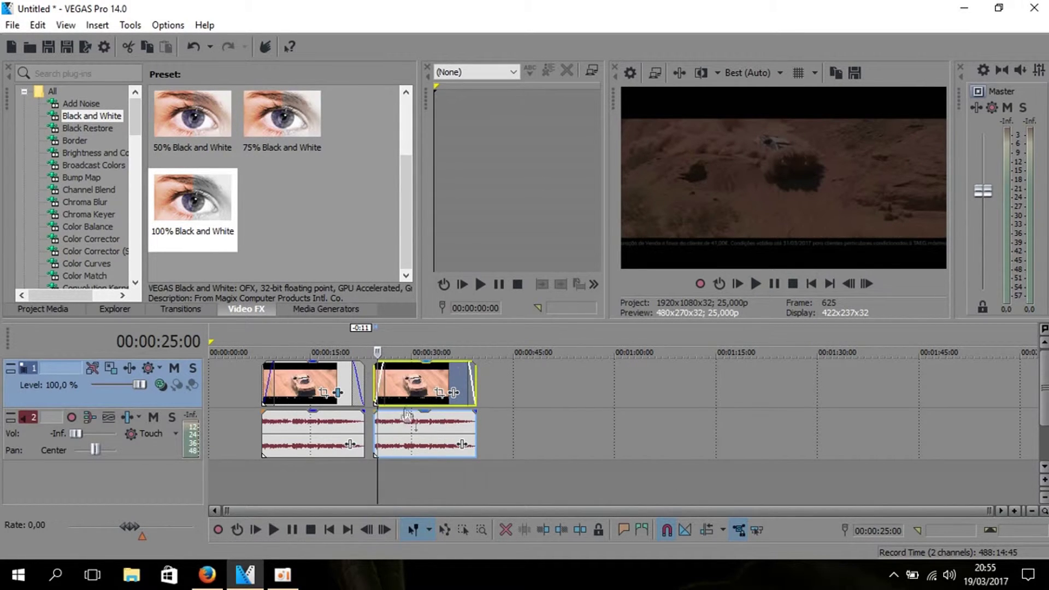
{"action": "left_click", "coordinate": [251, 455]}
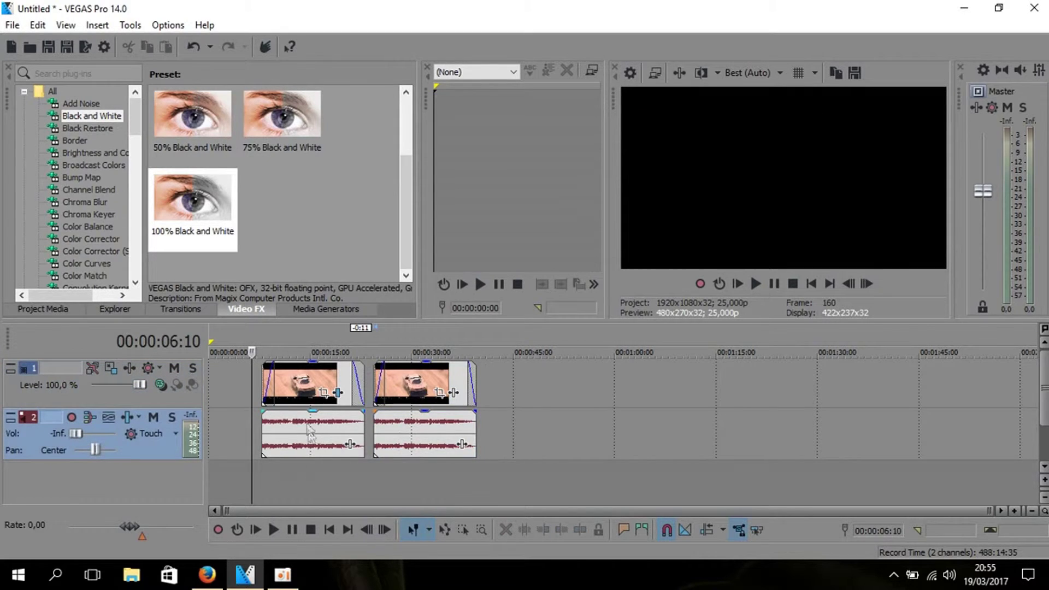
{"action": "left_click", "coordinate": [418, 396]}
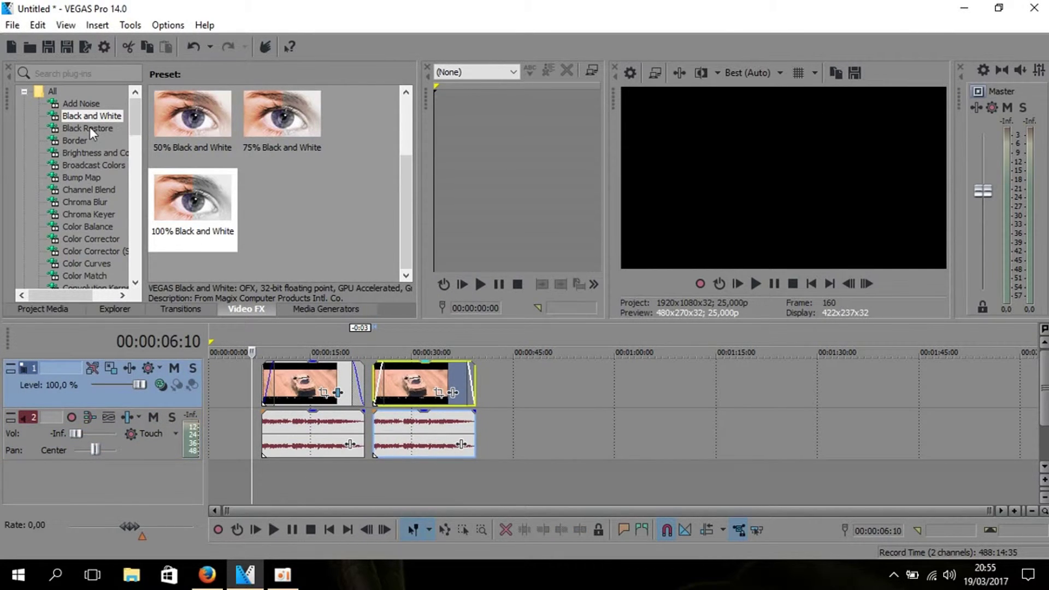
- Show the Spiral transition presets and move the second clip directly against the end of the first
{"action": "left_click", "coordinate": [186, 310]}
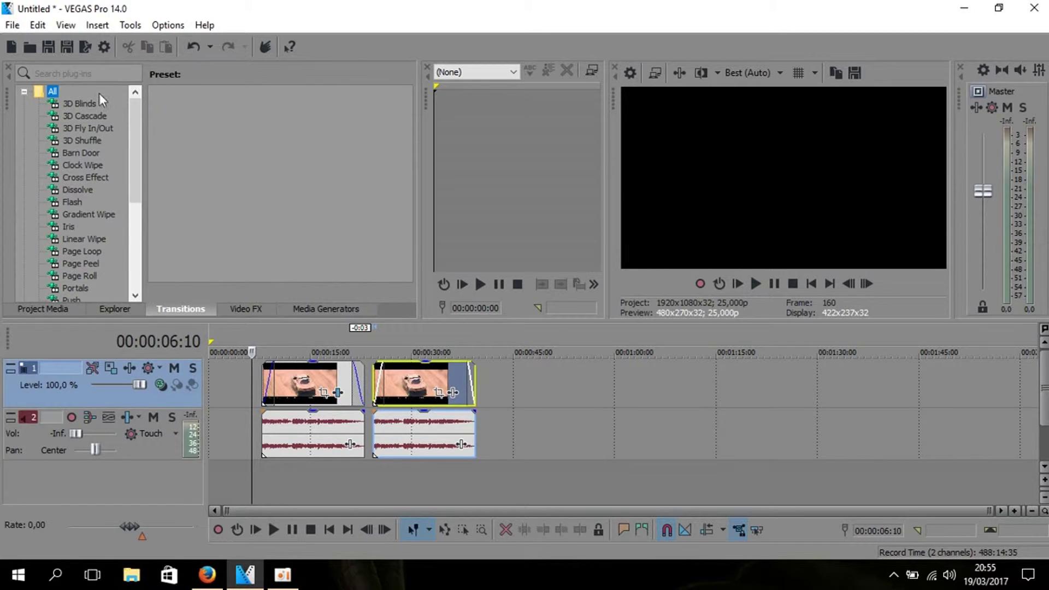
{"action": "left_click", "coordinate": [78, 104]}
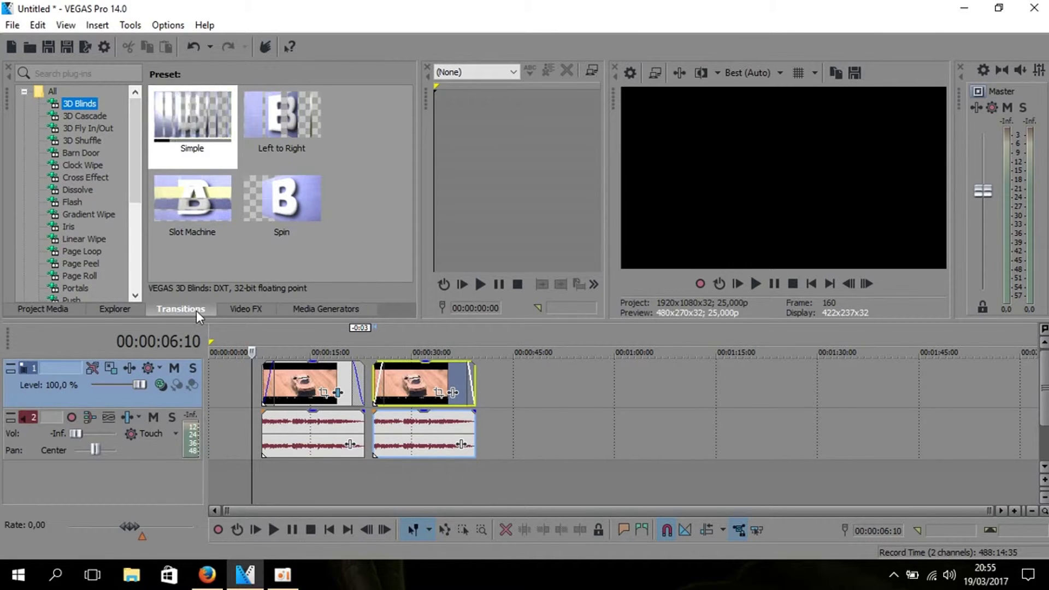
{"action": "left_click_drag", "start_coordinate": [133, 157], "coordinate": [137, 206]}
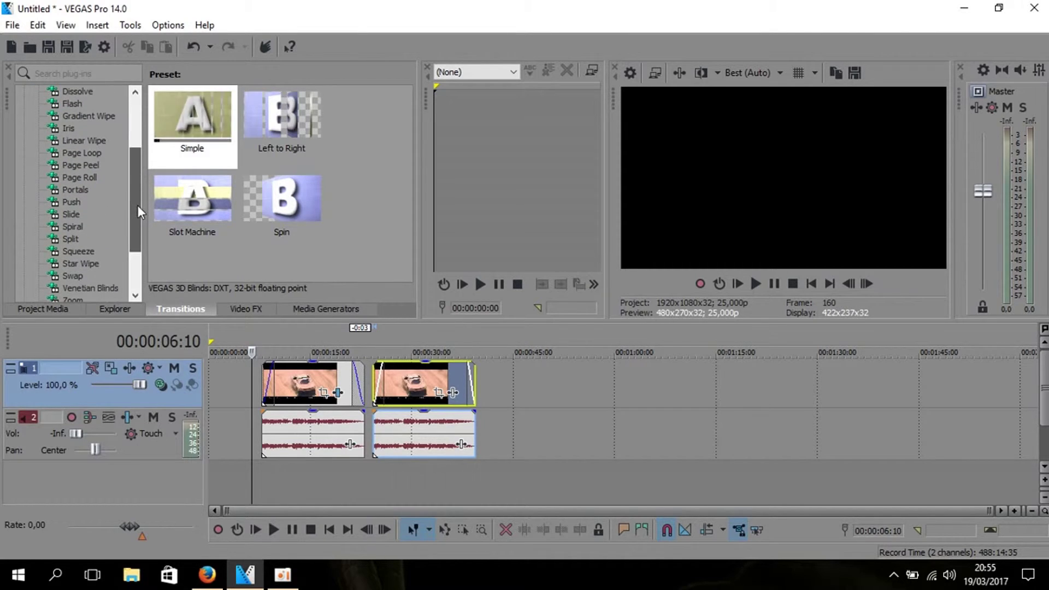
{"action": "left_click", "coordinate": [73, 225]}
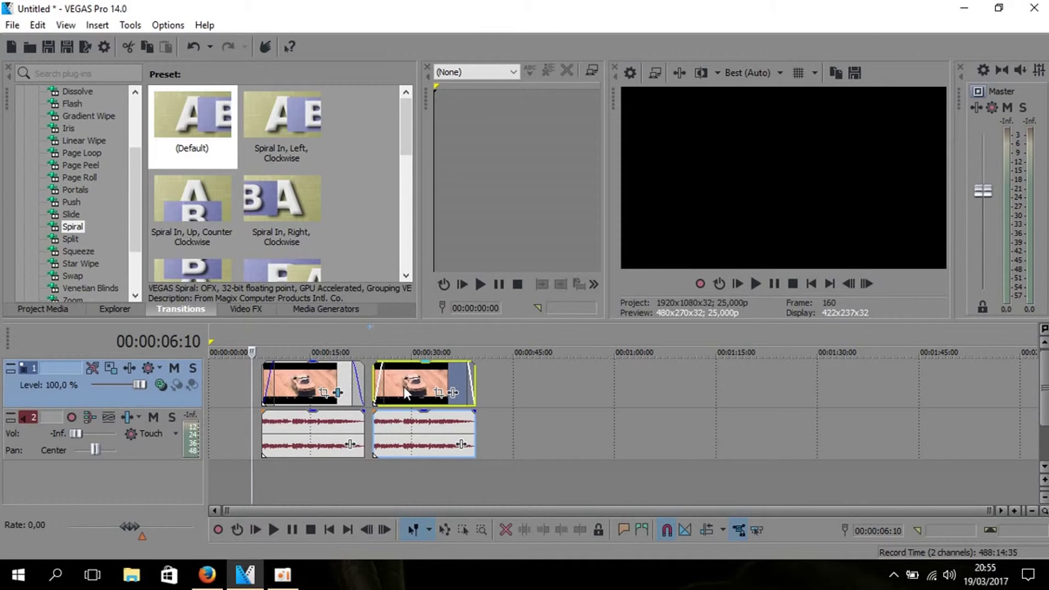
{"action": "left_click_drag", "start_coordinate": [405, 389], "coordinate": [397, 389]}
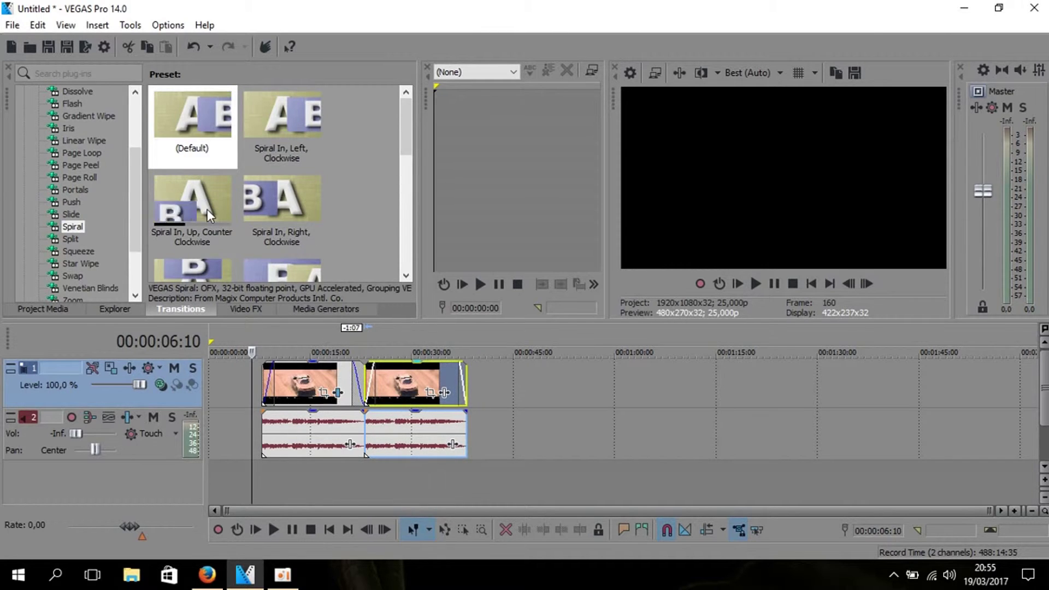
- Apply the Spiral In, Up, Counter Clockwise transition to the end of the first clip and play it
{"action": "left_click_drag", "start_coordinate": [208, 208], "coordinate": [366, 387]}
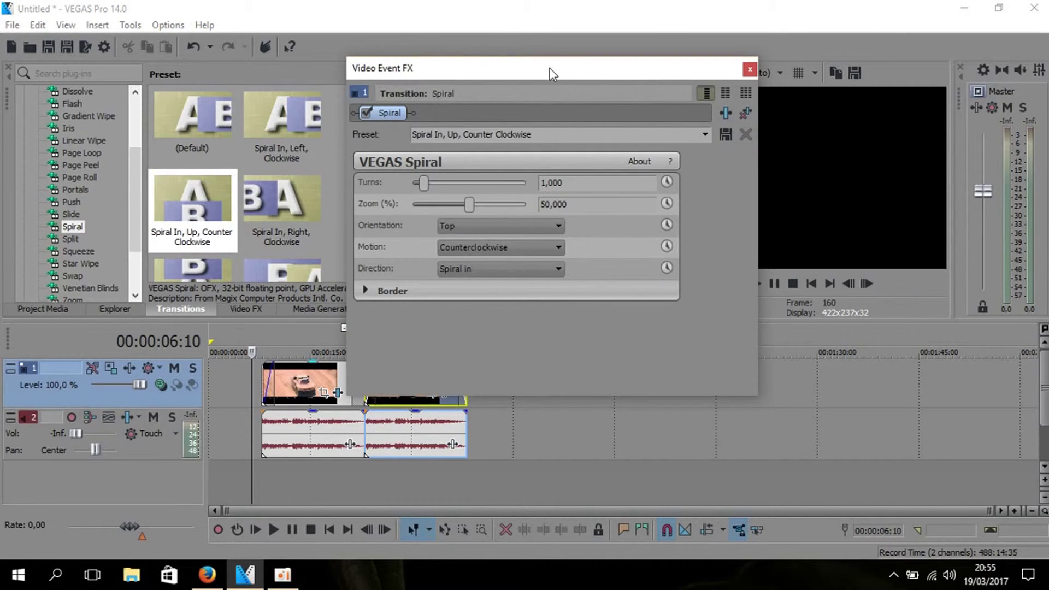
{"action": "left_click_drag", "start_coordinate": [550, 69], "coordinate": [527, 66]}
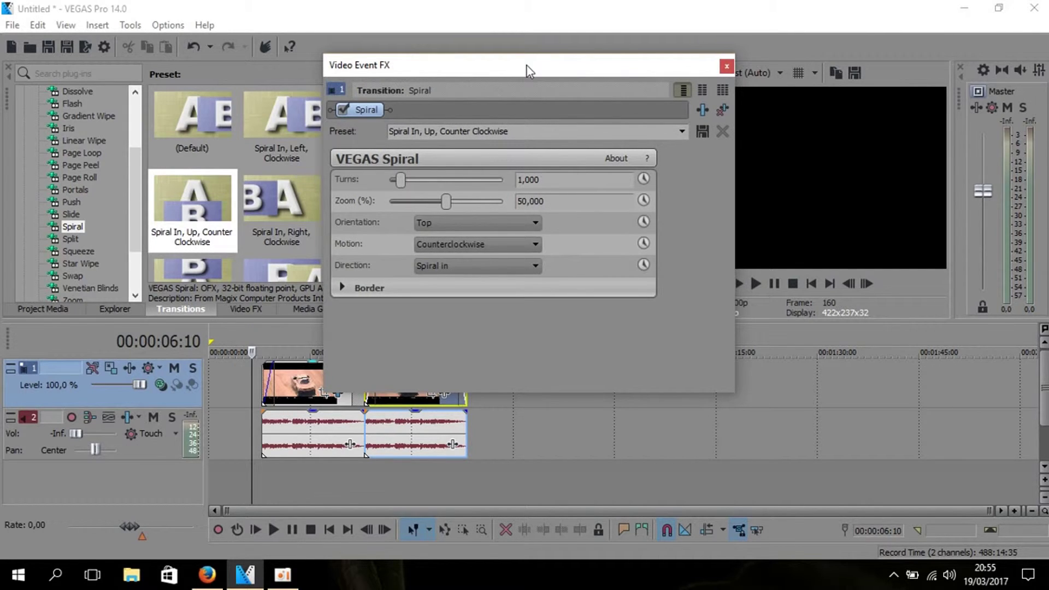
{"action": "left_click_drag", "start_coordinate": [526, 64], "coordinate": [532, 66]}
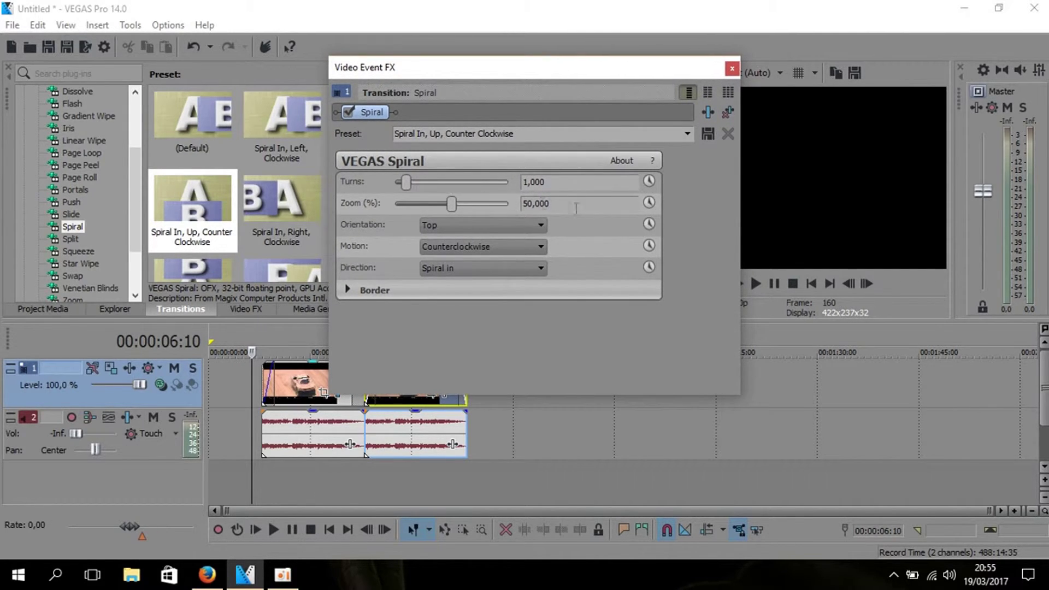
{"action": "left_click", "coordinate": [733, 69]}
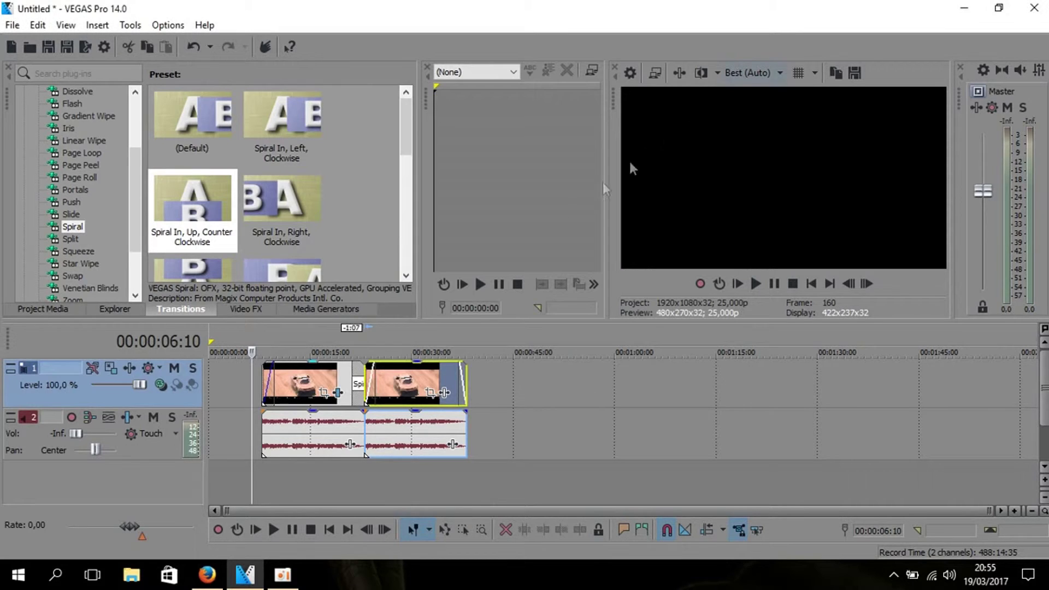
{"action": "left_click", "coordinate": [336, 377]}
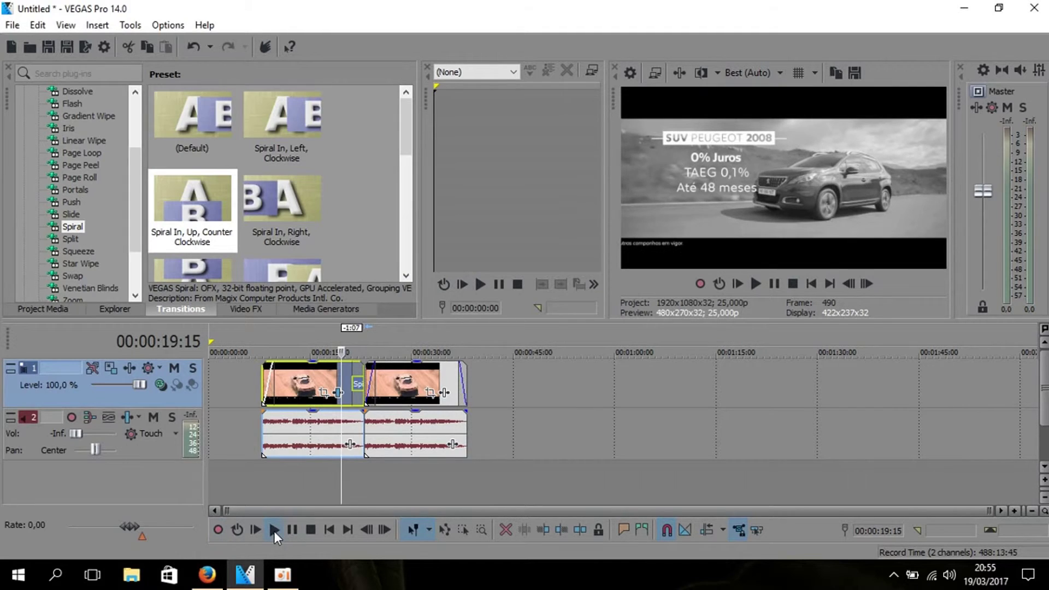
{"action": "left_click", "coordinate": [274, 531]}
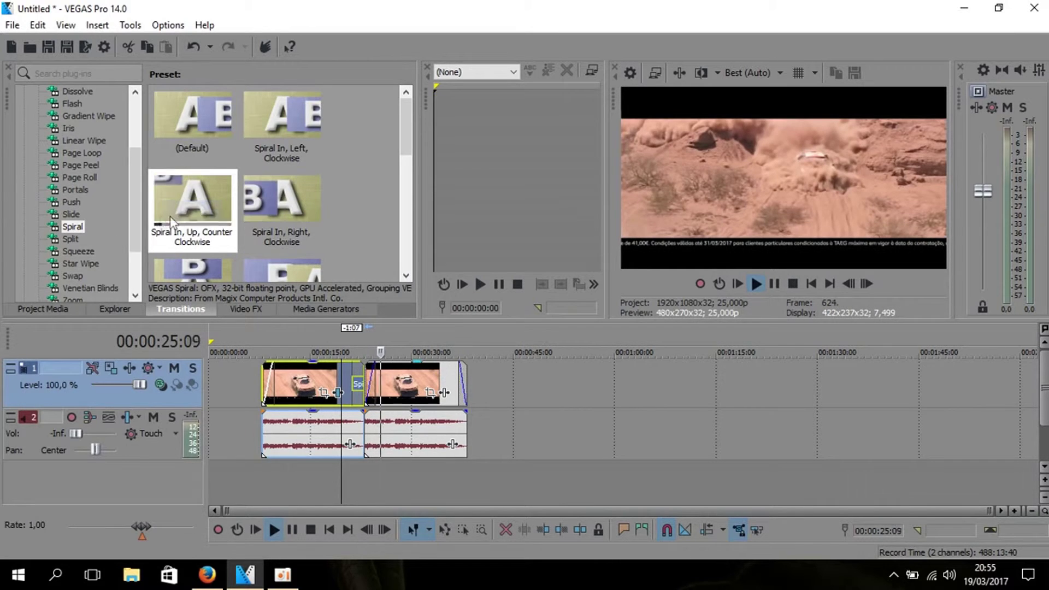
- Apply the Page Roll transition preset Top-Left, Medium Curl to the second clip's start and lengthen it slightly
{"action": "left_click", "coordinate": [76, 176]}
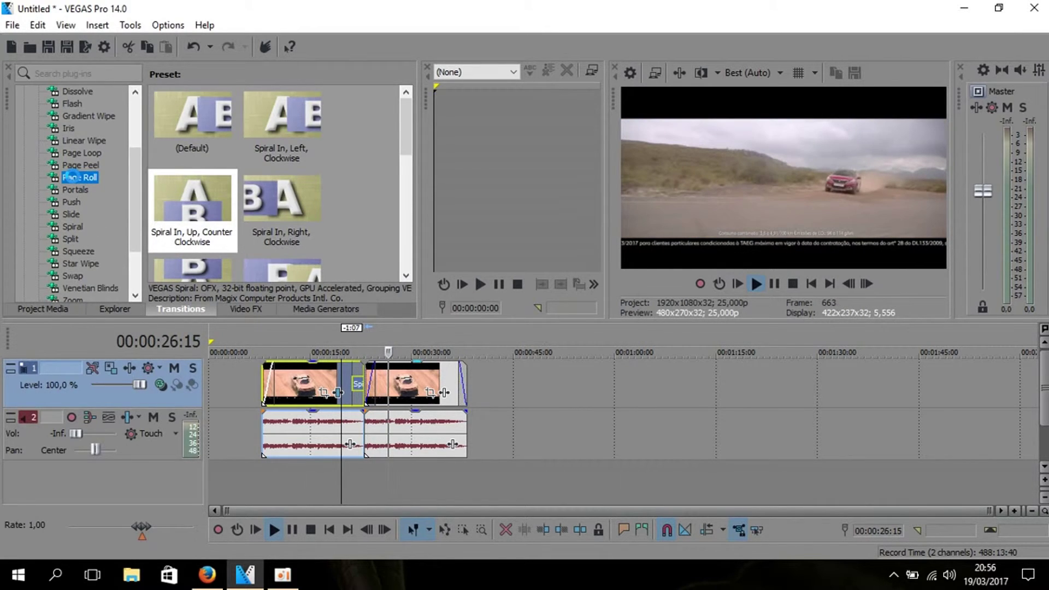
{"action": "left_click_drag", "start_coordinate": [270, 113], "coordinate": [372, 377]}
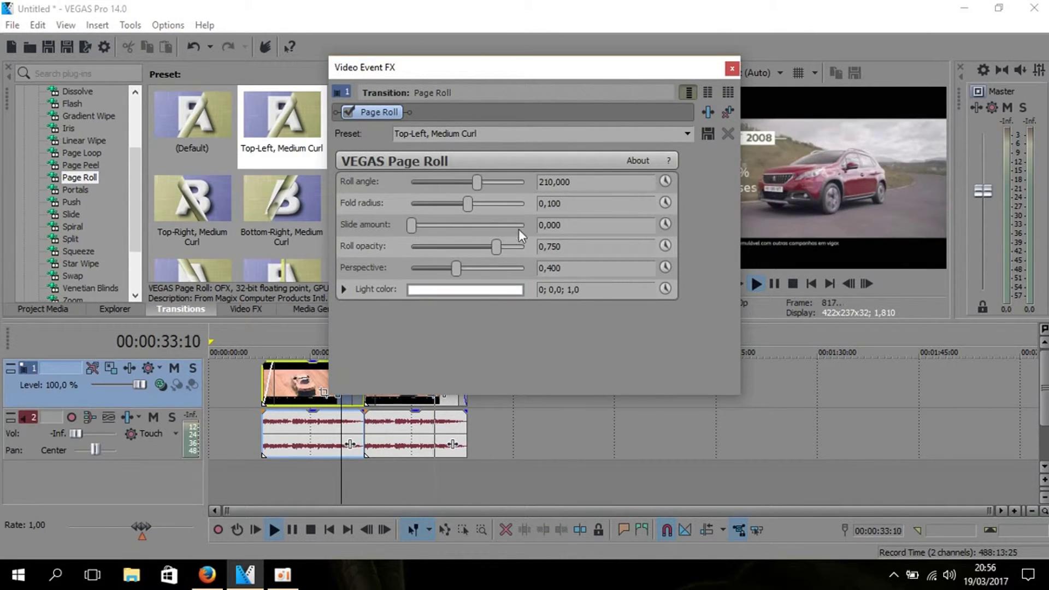
{"action": "left_click_drag", "start_coordinate": [544, 61], "coordinate": [524, 60]}
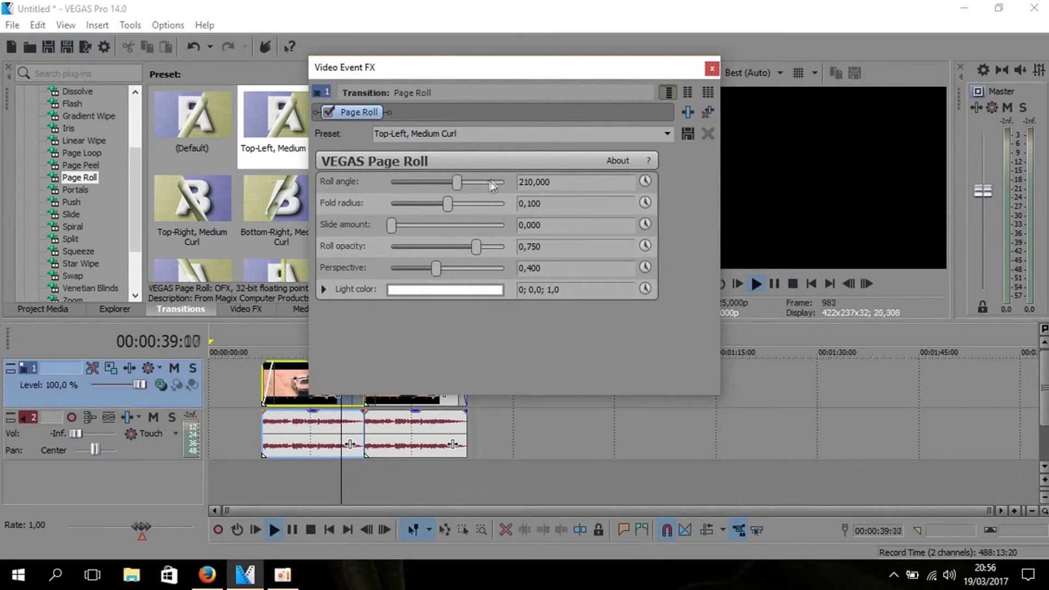
{"action": "left_click", "coordinate": [713, 68]}
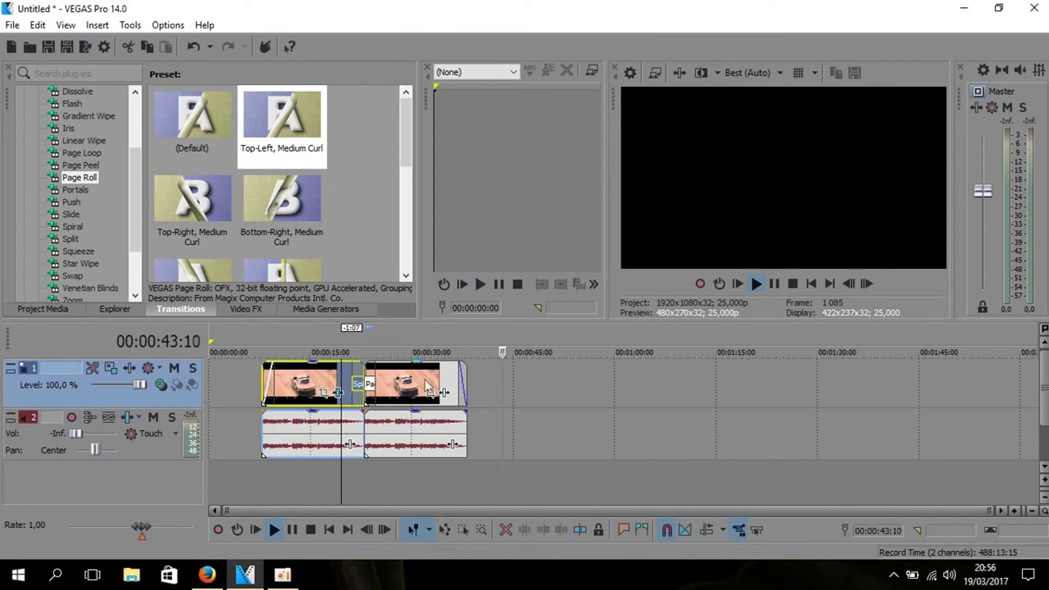
{"action": "left_click", "coordinate": [378, 368]}
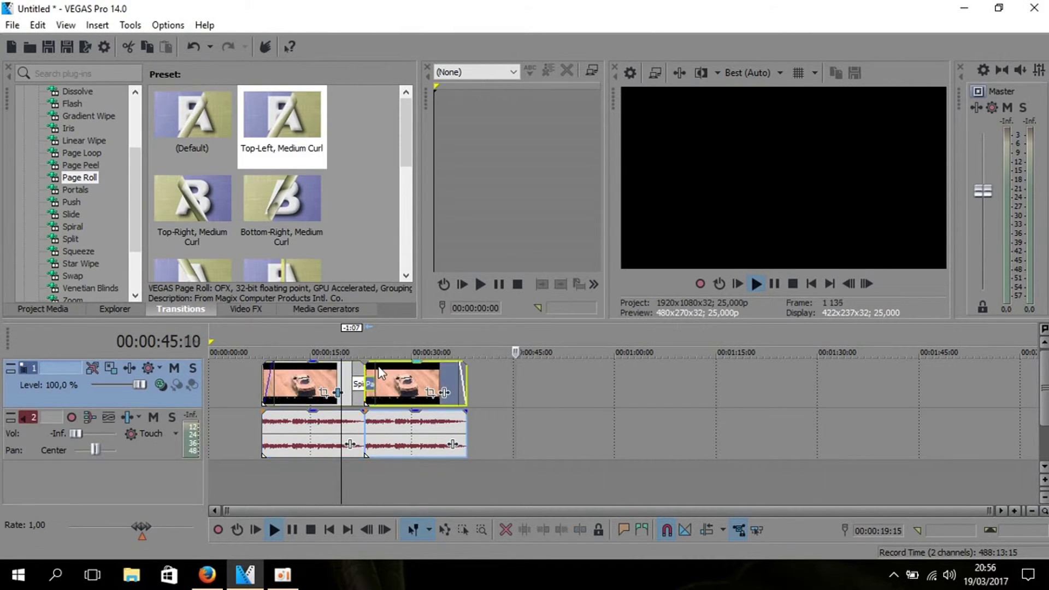
{"action": "left_click", "coordinate": [381, 368]}
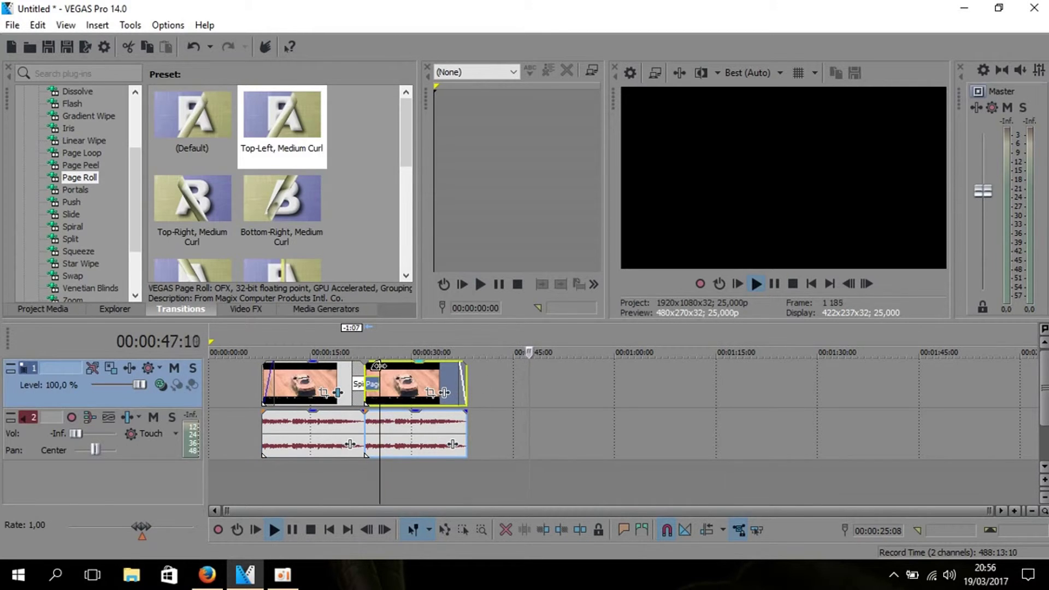
- Play both transitions where the two clips meet and look through the list of available transitions
{"action": "left_click", "coordinate": [352, 372]}
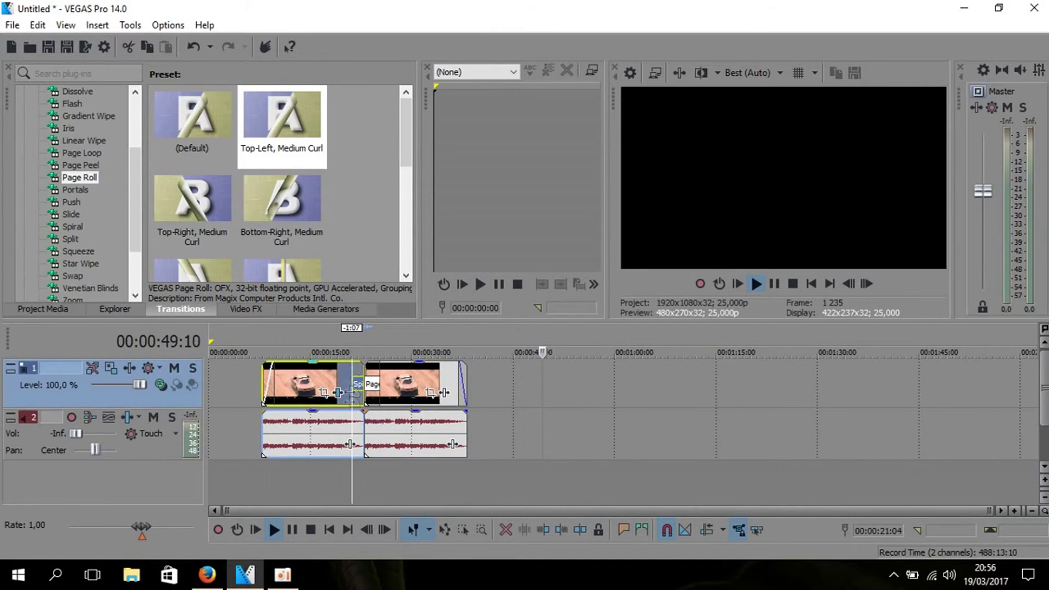
{"action": "left_click", "coordinate": [270, 536]}
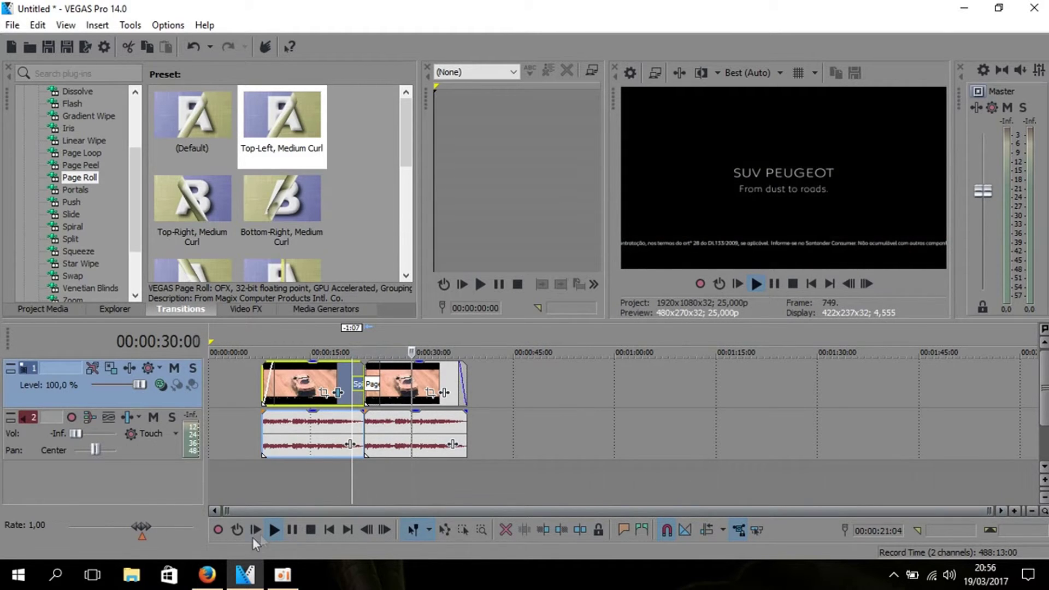
{"action": "left_click", "coordinate": [292, 529]}
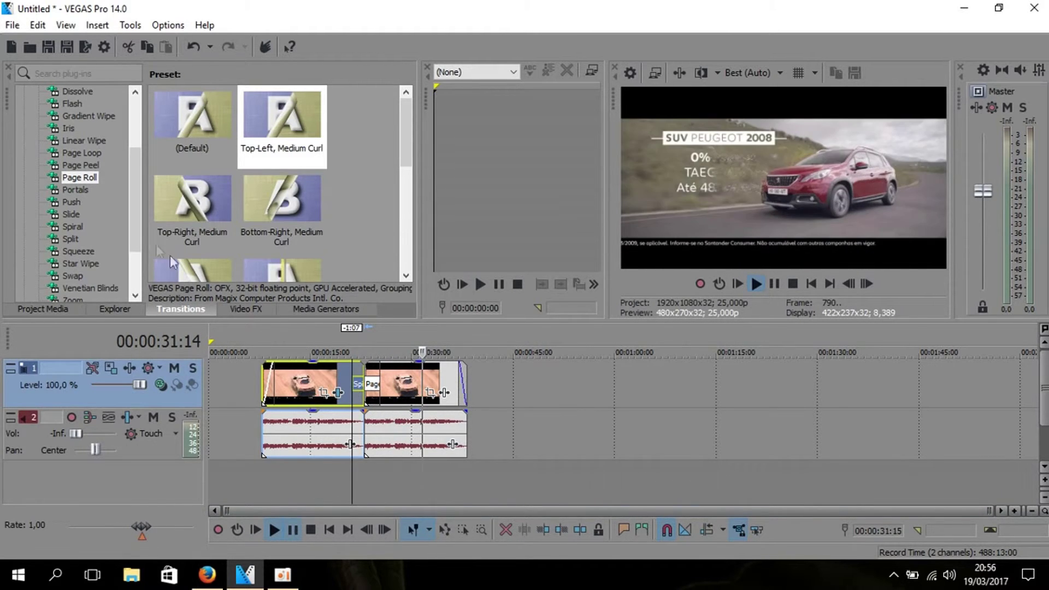
{"action": "scroll", "coordinate": [99, 208], "scroll_direction": "down", "scroll_amount": 2}
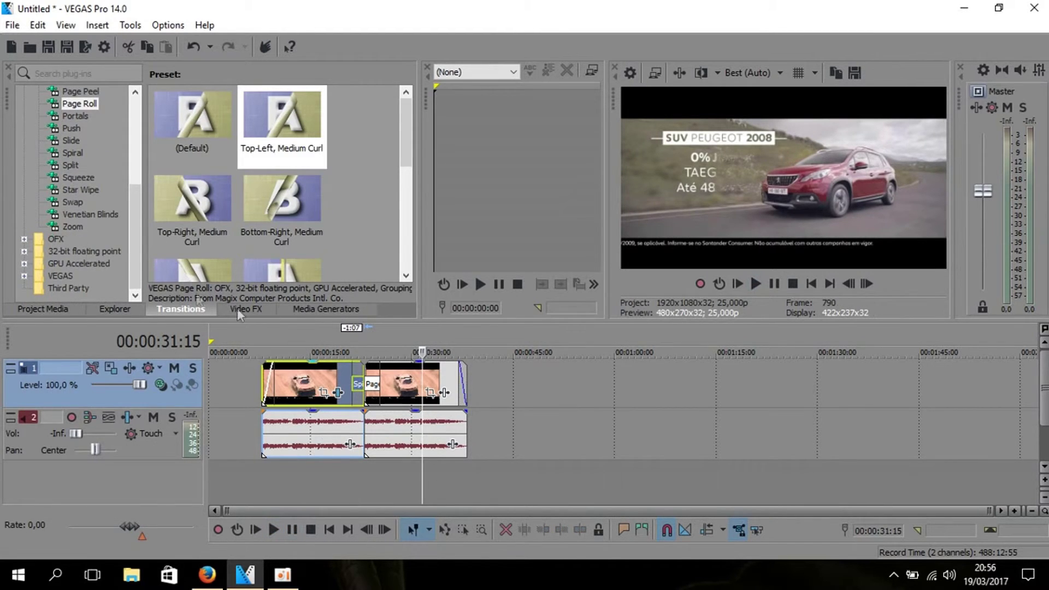
{"action": "scroll", "coordinate": [75, 229], "scroll_direction": "up", "scroll_amount": 5}
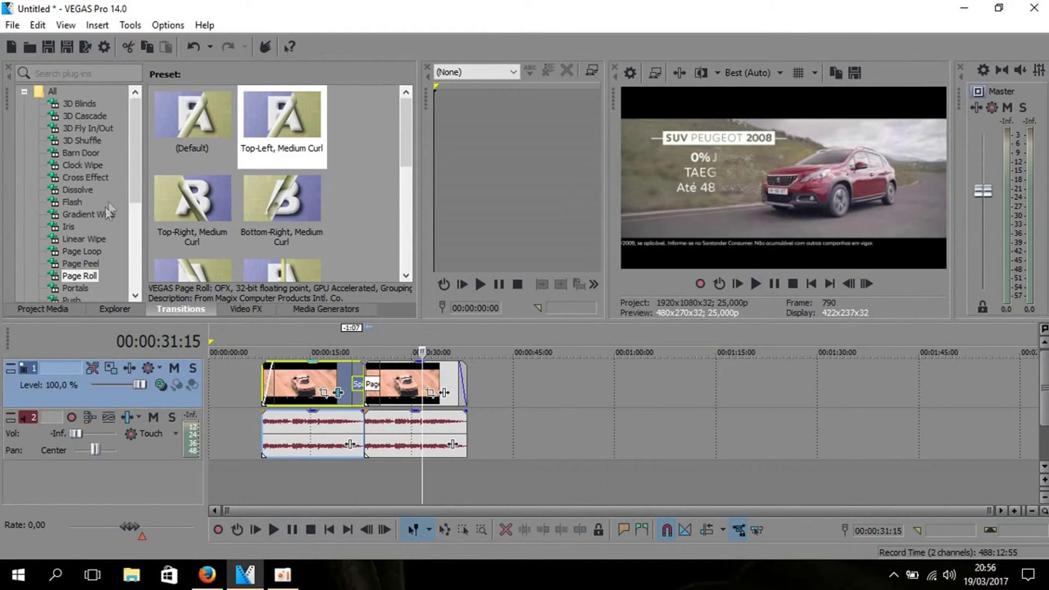
{"action": "left_click_drag", "start_coordinate": [133, 159], "coordinate": [139, 258]}
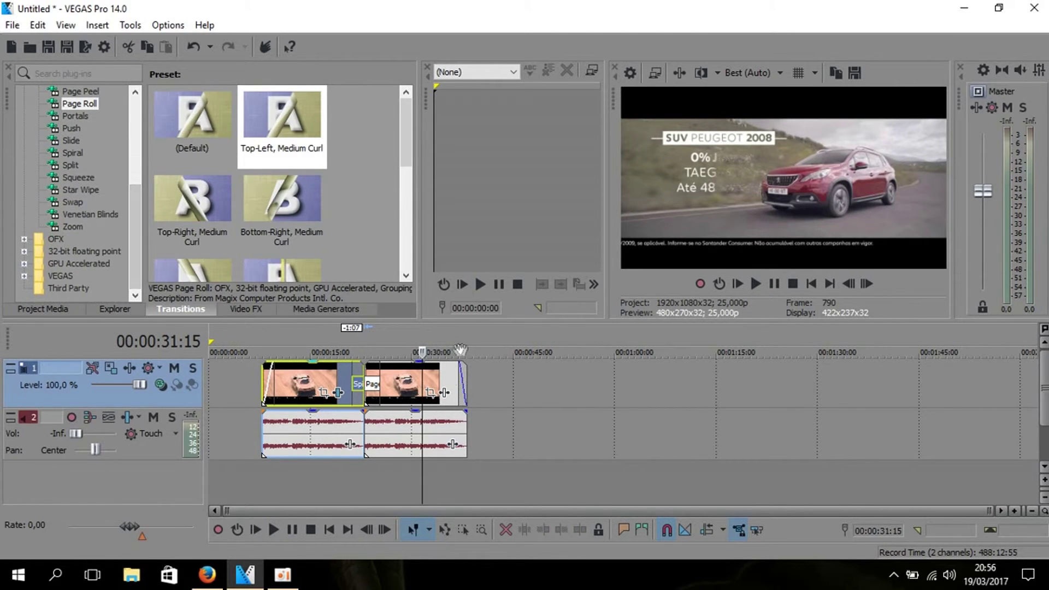
- Move the second clip about 2:18 later to leave a gap after the first, and briefly play its ending
{"action": "left_click_drag", "start_coordinate": [413, 387], "coordinate": [431, 387]}
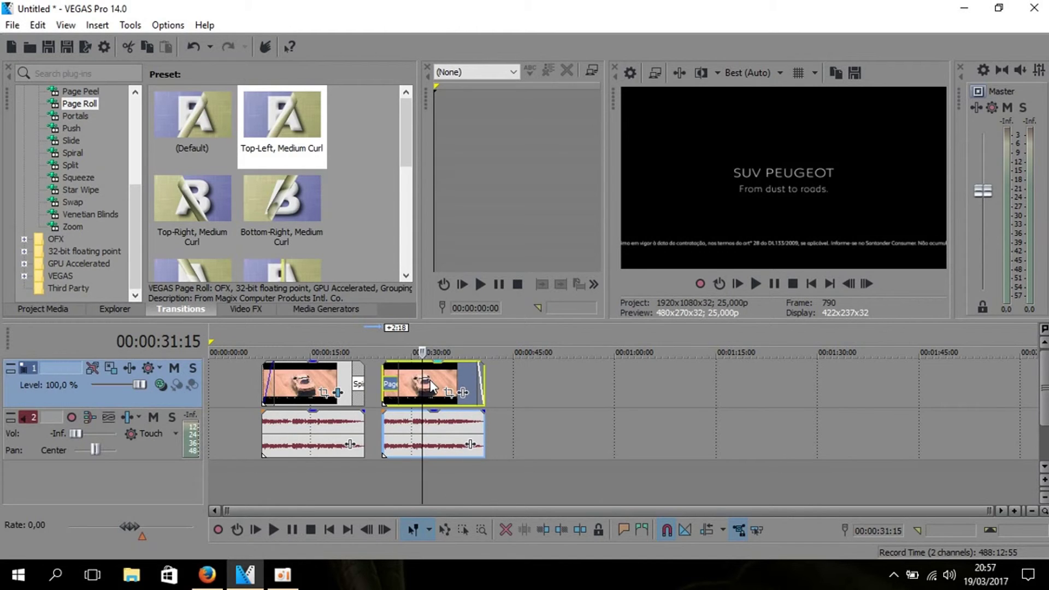
{"action": "left_click", "coordinate": [472, 370]}
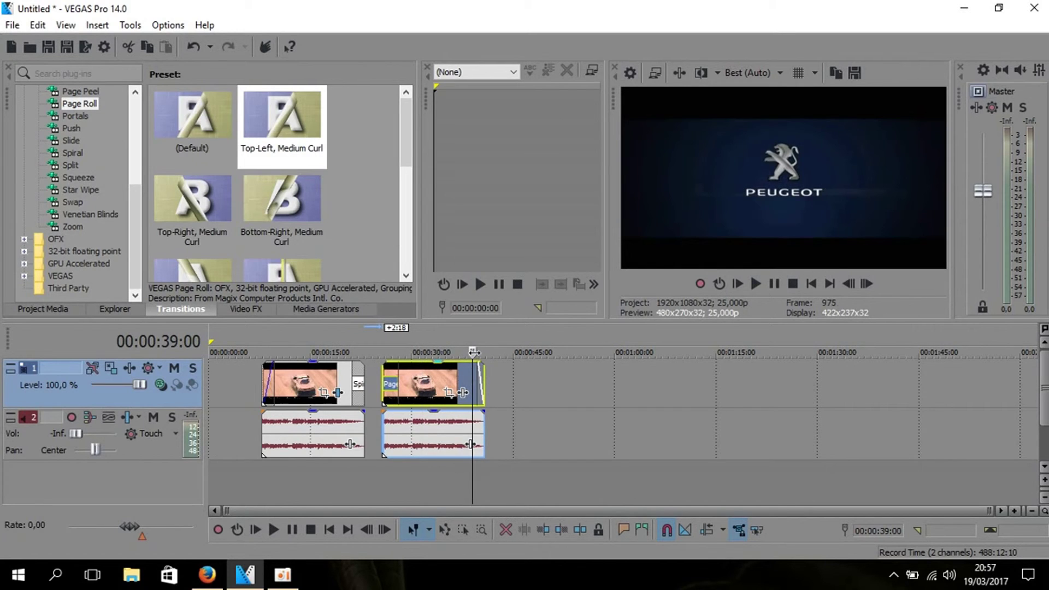
{"action": "key", "text": "space"}
{"action": "key", "text": "Return"}
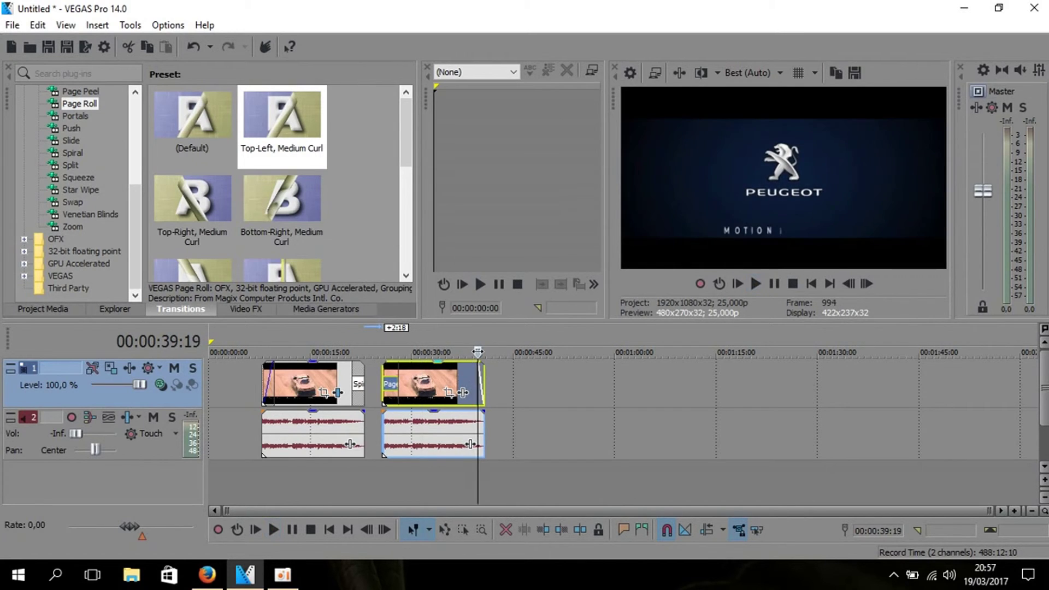